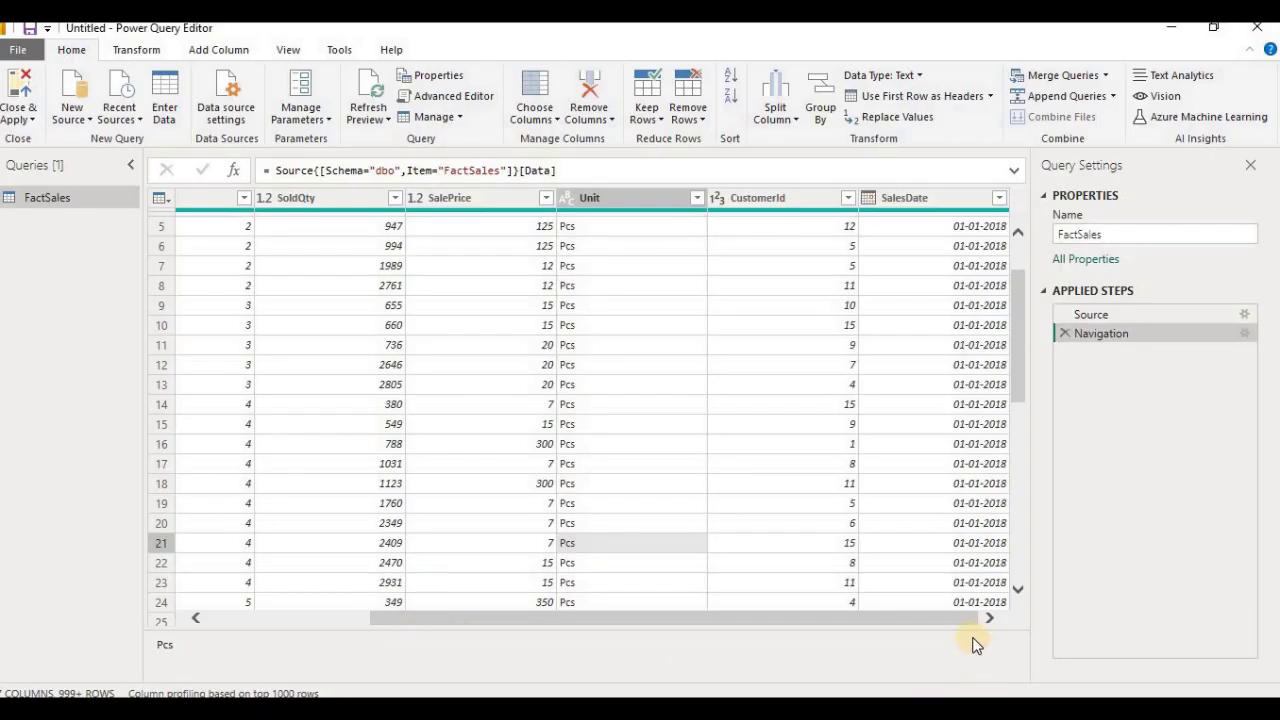
- Inspect the full list of sale dates in the SalesDate filter, closing it without filtering
{"action": "left_click_drag", "start_coordinate": [1017, 314], "coordinate": [1045, 248]}
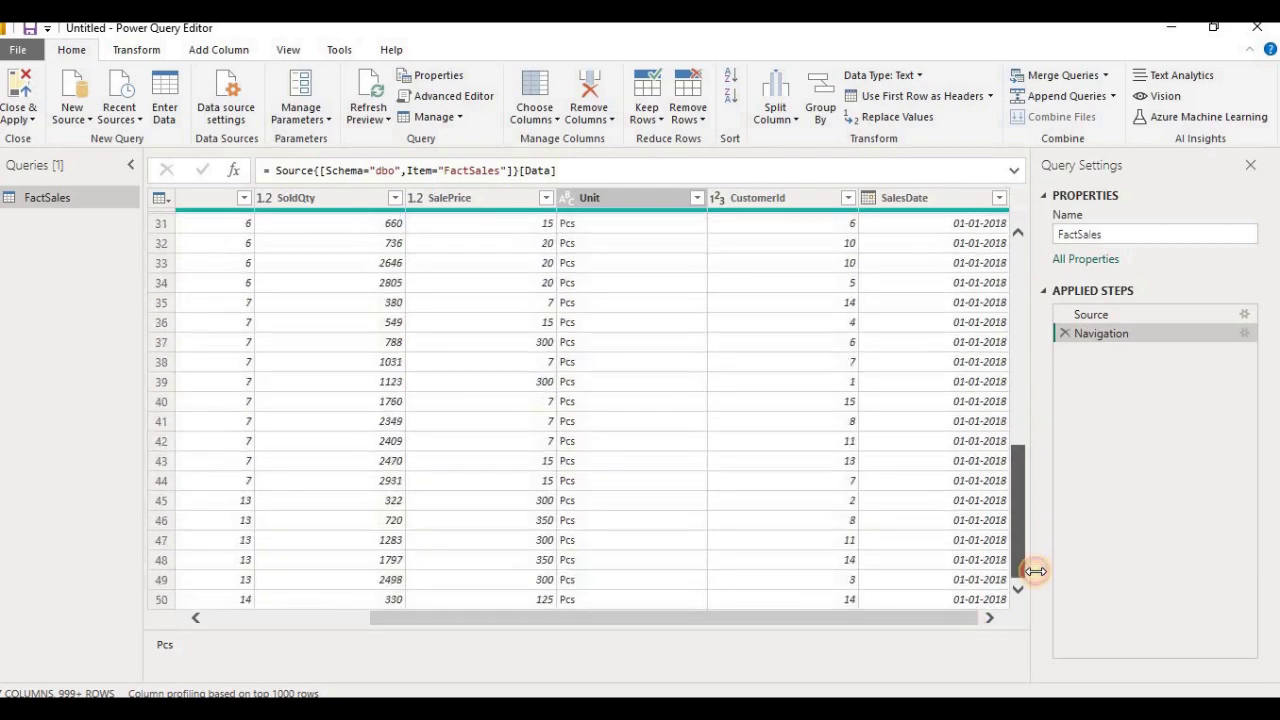
{"action": "left_click", "coordinate": [999, 197]}
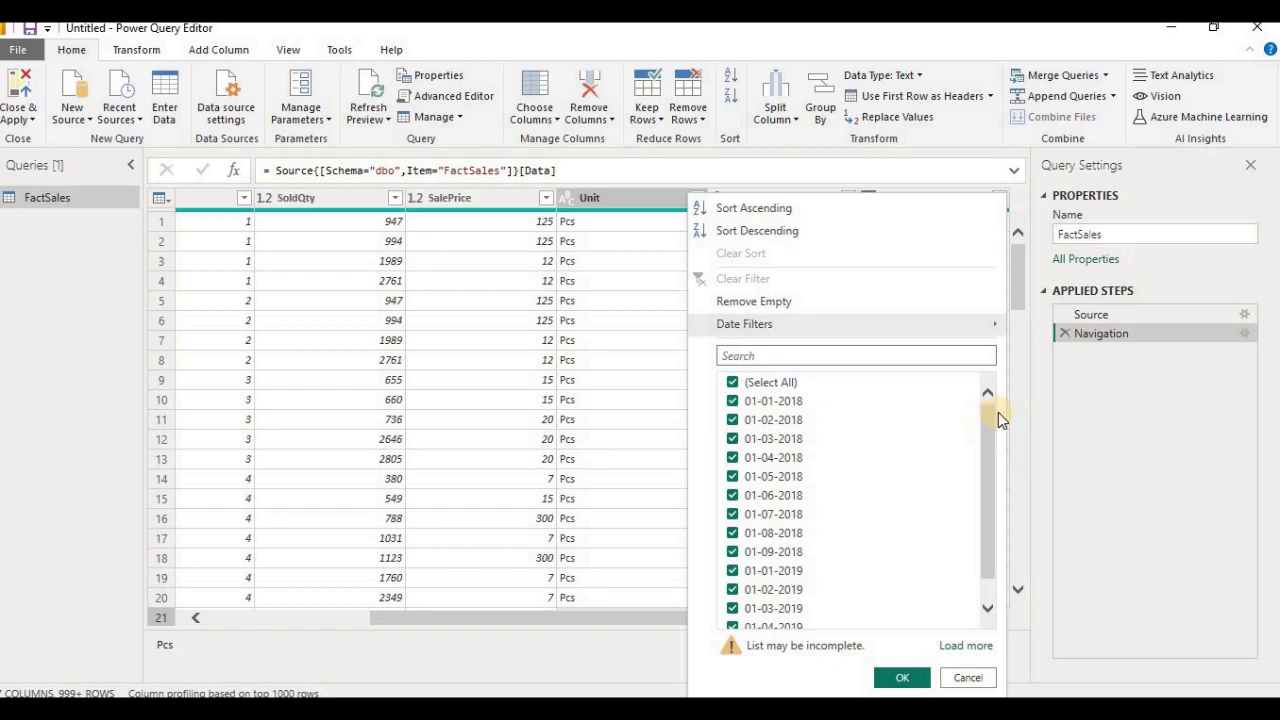
{"action": "scroll", "coordinate": [995, 413], "scroll_direction": "down", "scroll_amount": 2}
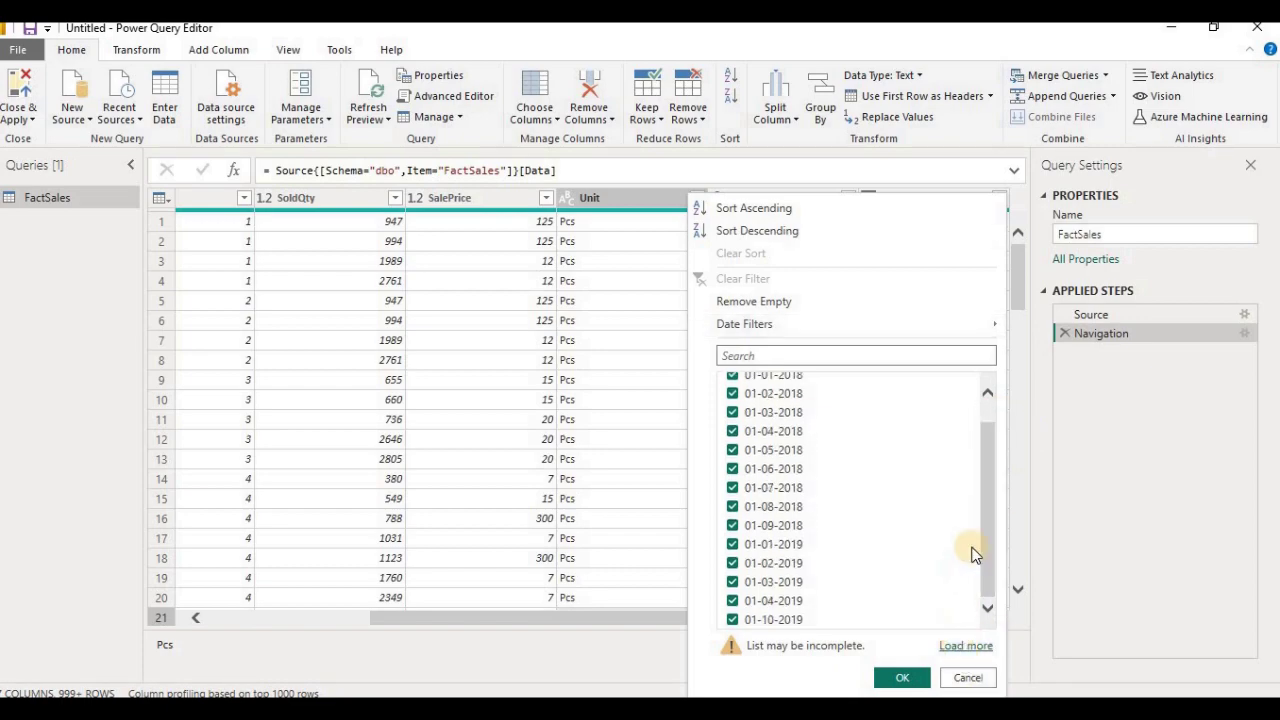
{"action": "left_click", "coordinate": [965, 645]}
{"action": "left_click_drag", "start_coordinate": [989, 412], "coordinate": [979, 600]}
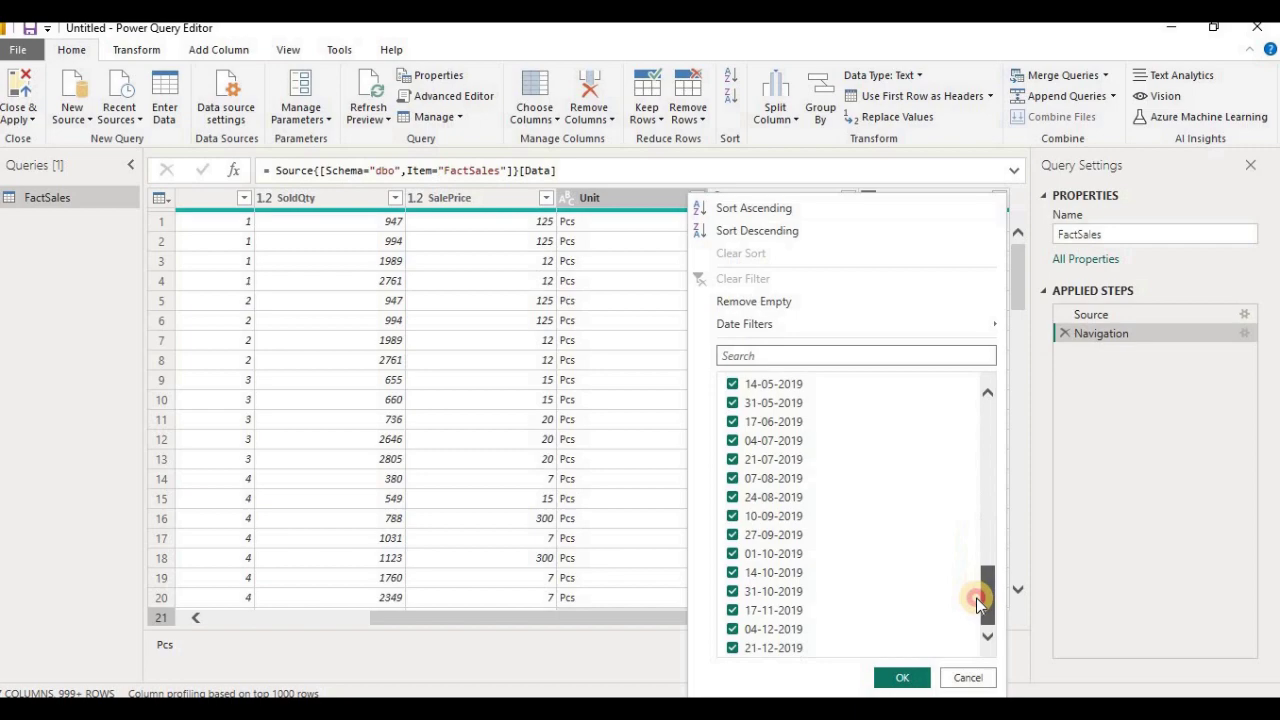
{"action": "left_click", "coordinate": [962, 677]}
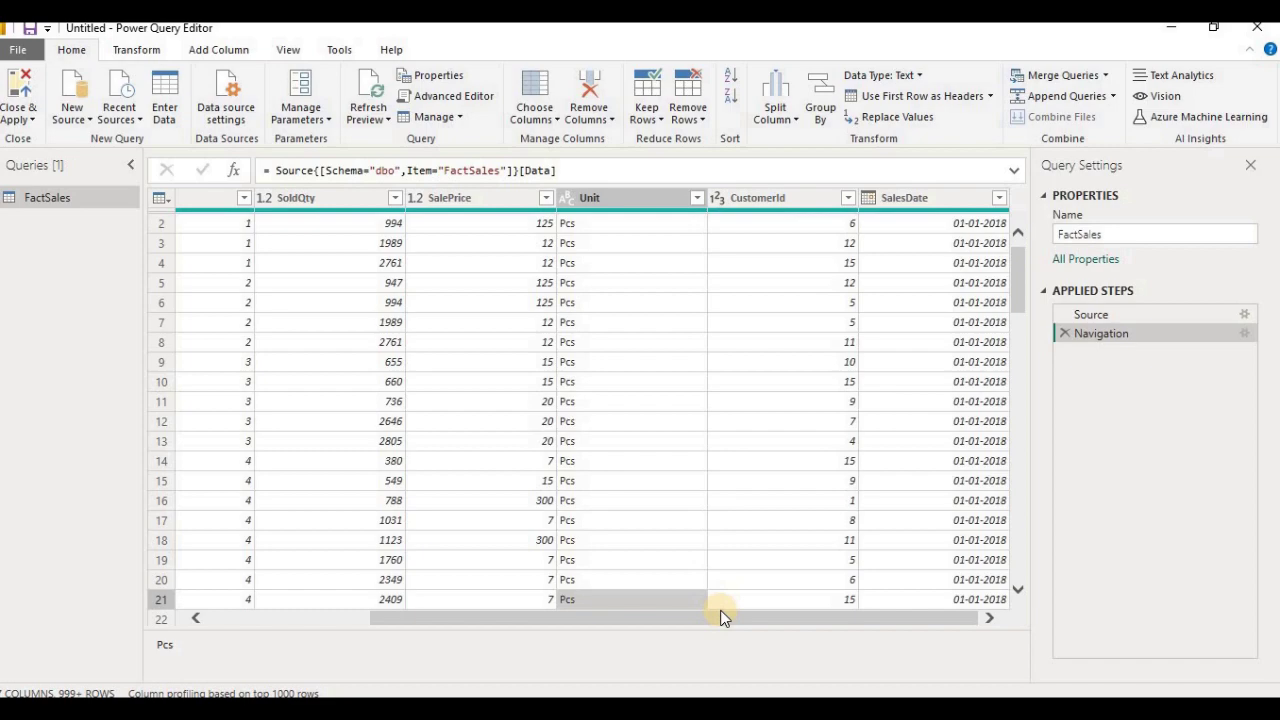
- Replace each SalesDate value with its year using the Date > Year transformation
{"action": "left_click", "coordinate": [913, 198]}
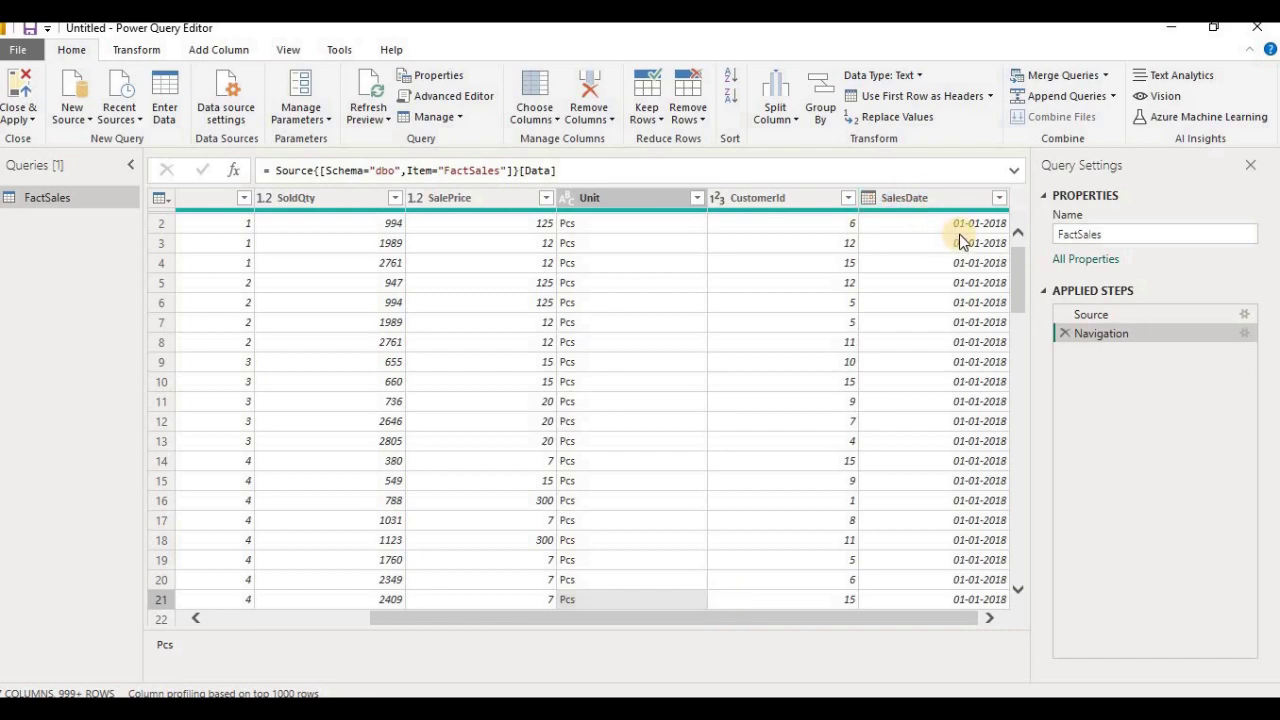
{"action": "left_click", "coordinate": [928, 206]}
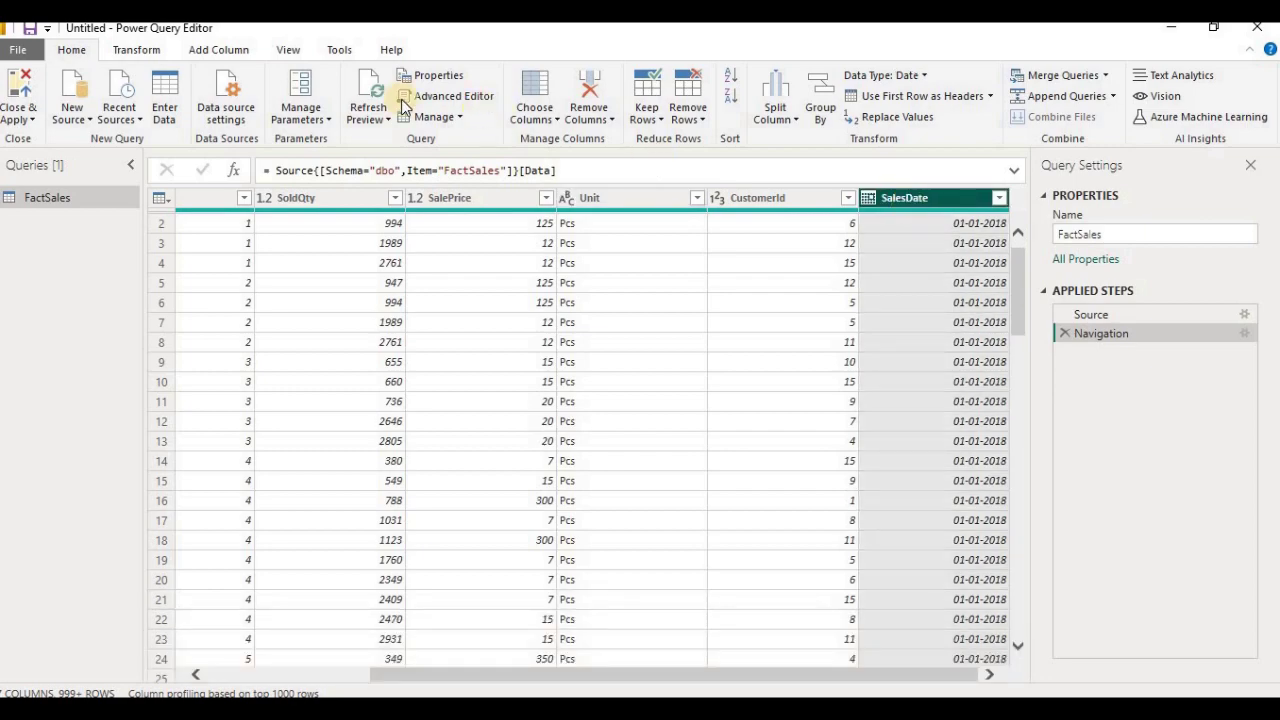
{"action": "left_click", "coordinate": [131, 50]}
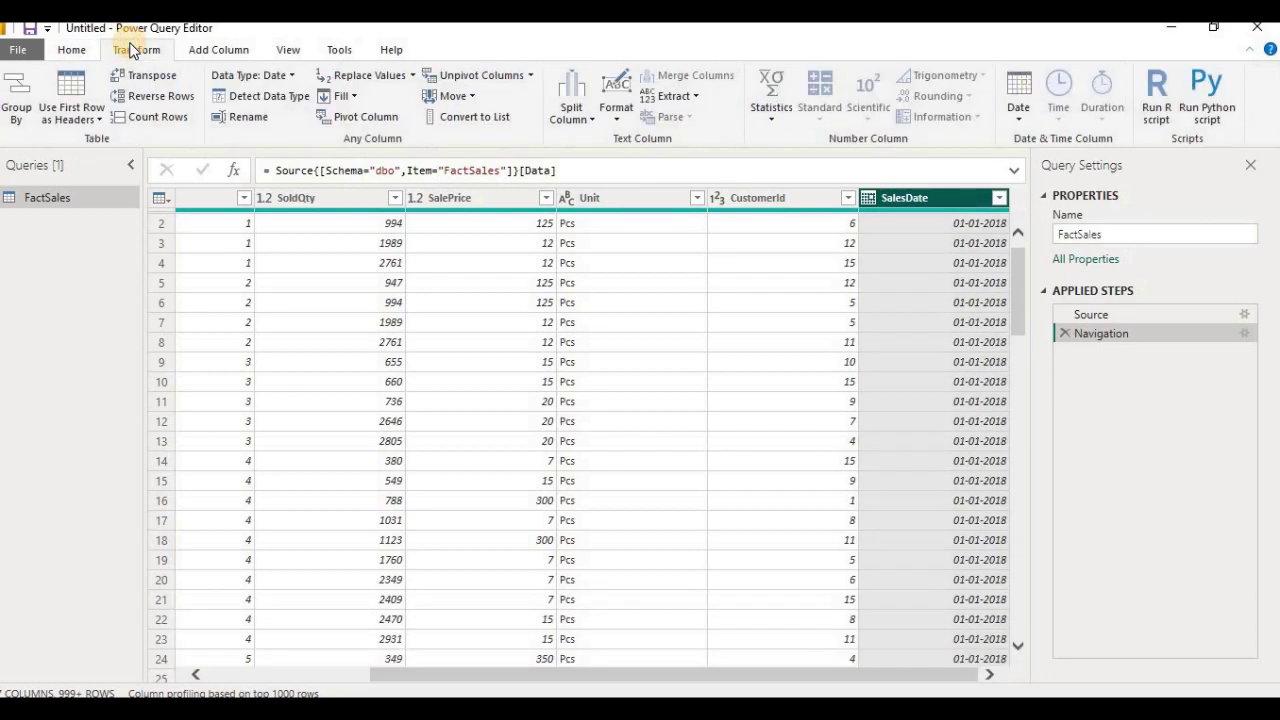
{"action": "left_click", "coordinate": [1022, 118]}
{"action": "mouse_move", "coordinate": [1042, 203]}
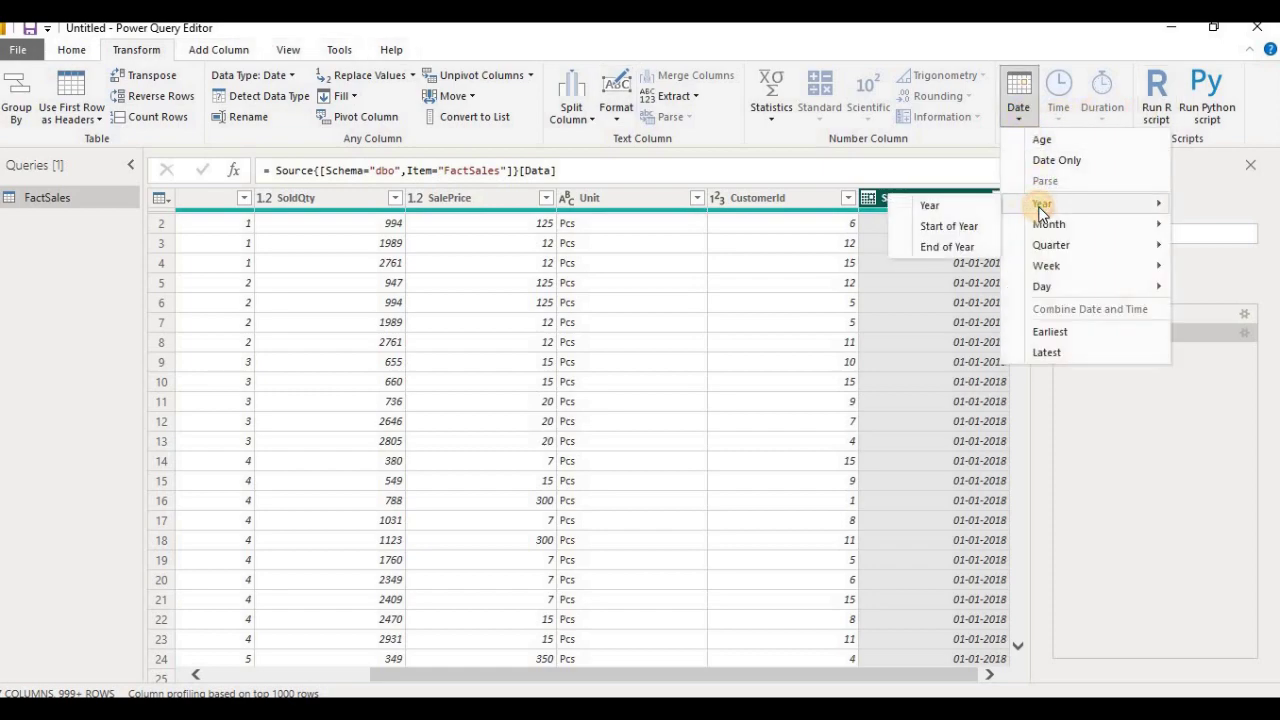
{"action": "left_click", "coordinate": [946, 204]}
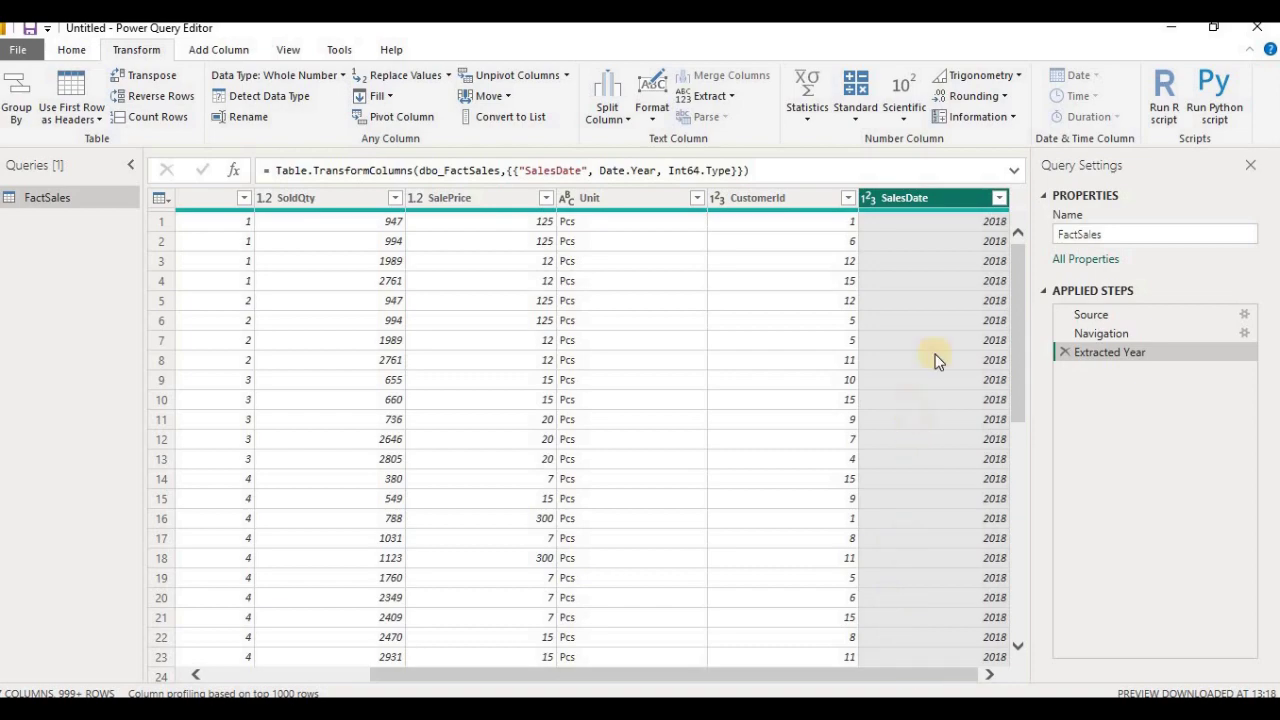
{"action": "mouse_move", "coordinate": [811, 677]}
{"action": "left_mouse_down"}
{"action": "mouse_move", "coordinate": [600, 677]}
{"action": "mouse_move", "coordinate": [812, 680]}
{"action": "left_mouse_up"}
- Start a Group By on SalesDate with the new column named YearlySalesPrice
{"action": "left_click", "coordinate": [66, 50]}
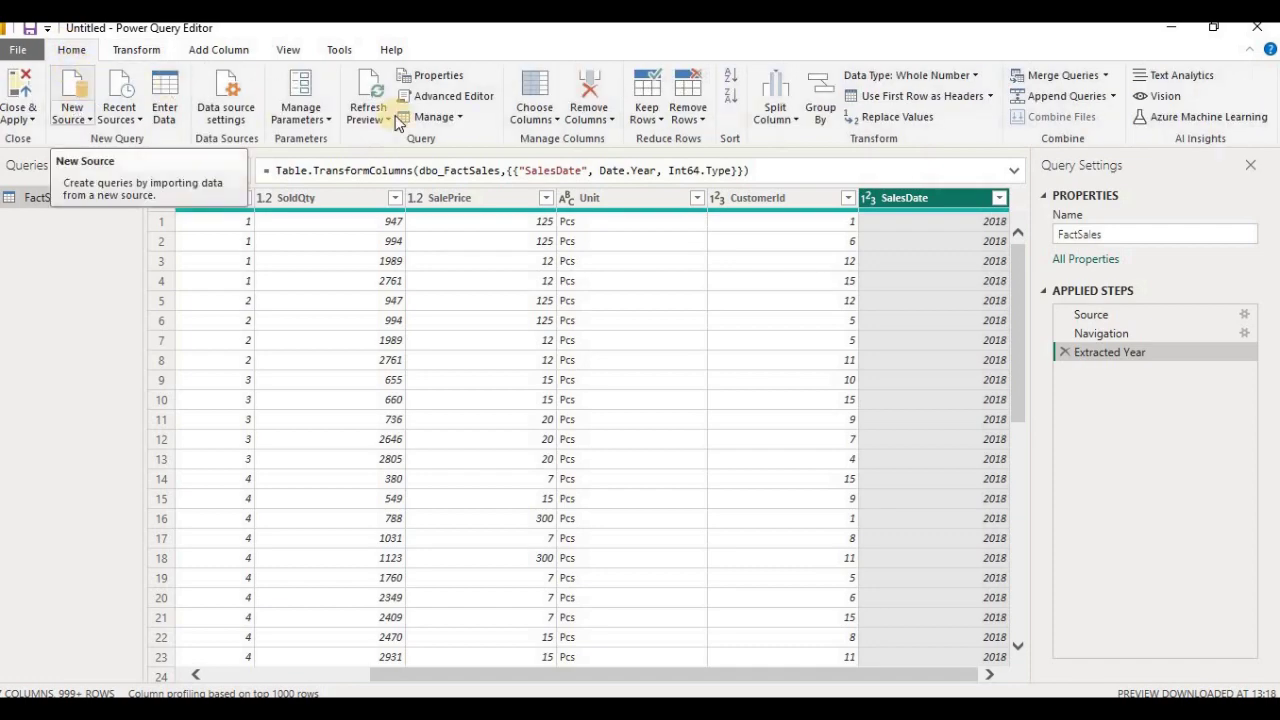
{"action": "left_click", "coordinate": [821, 113]}
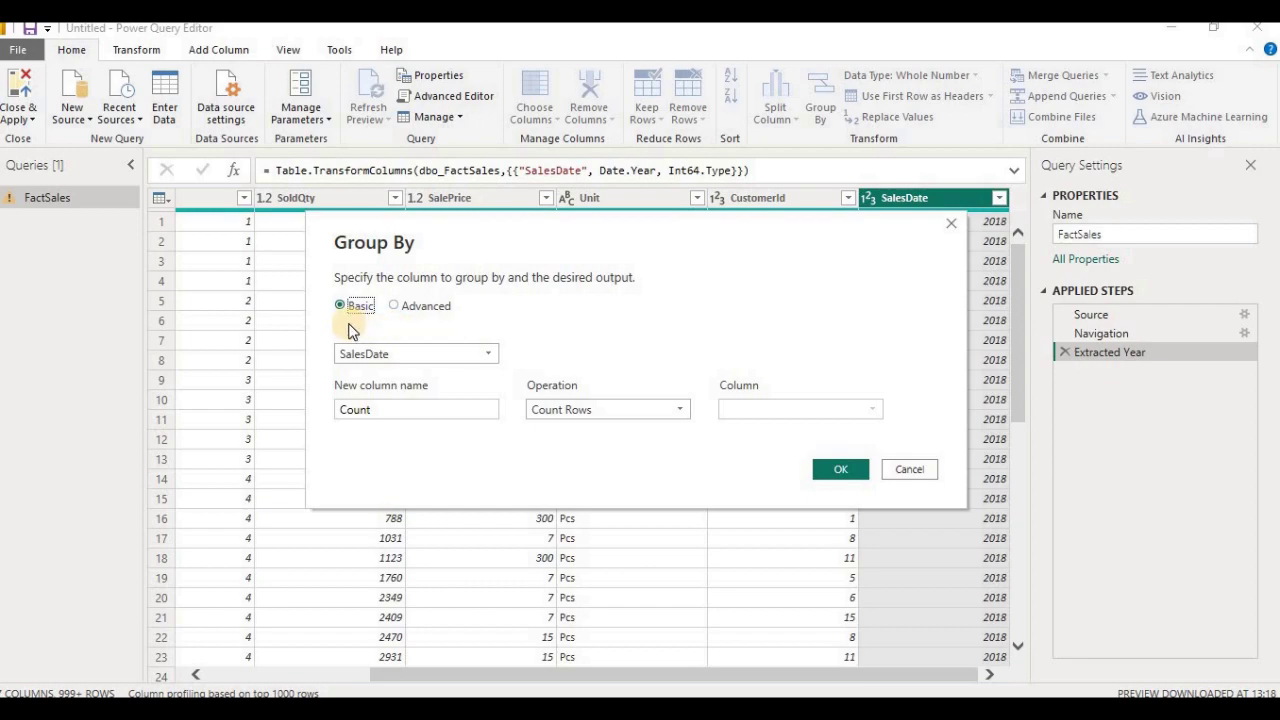
{"action": "left_click", "coordinate": [441, 356]}
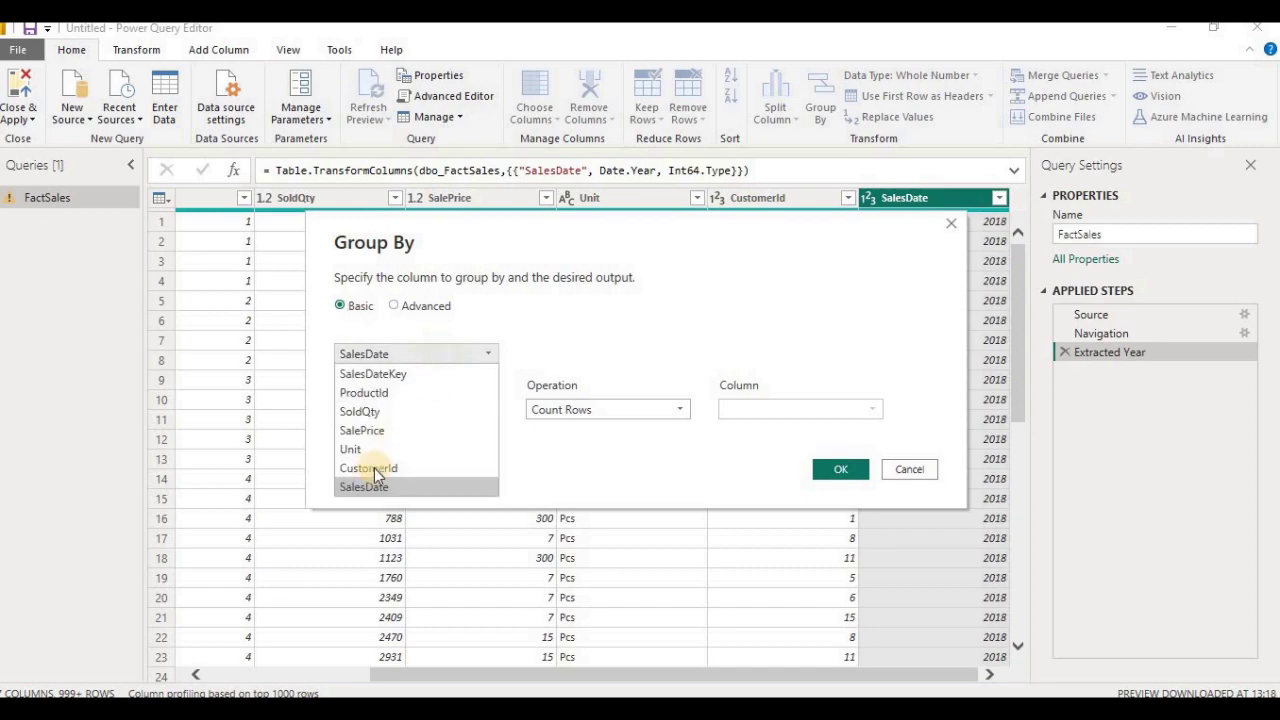
{"action": "left_click", "coordinate": [371, 480]}
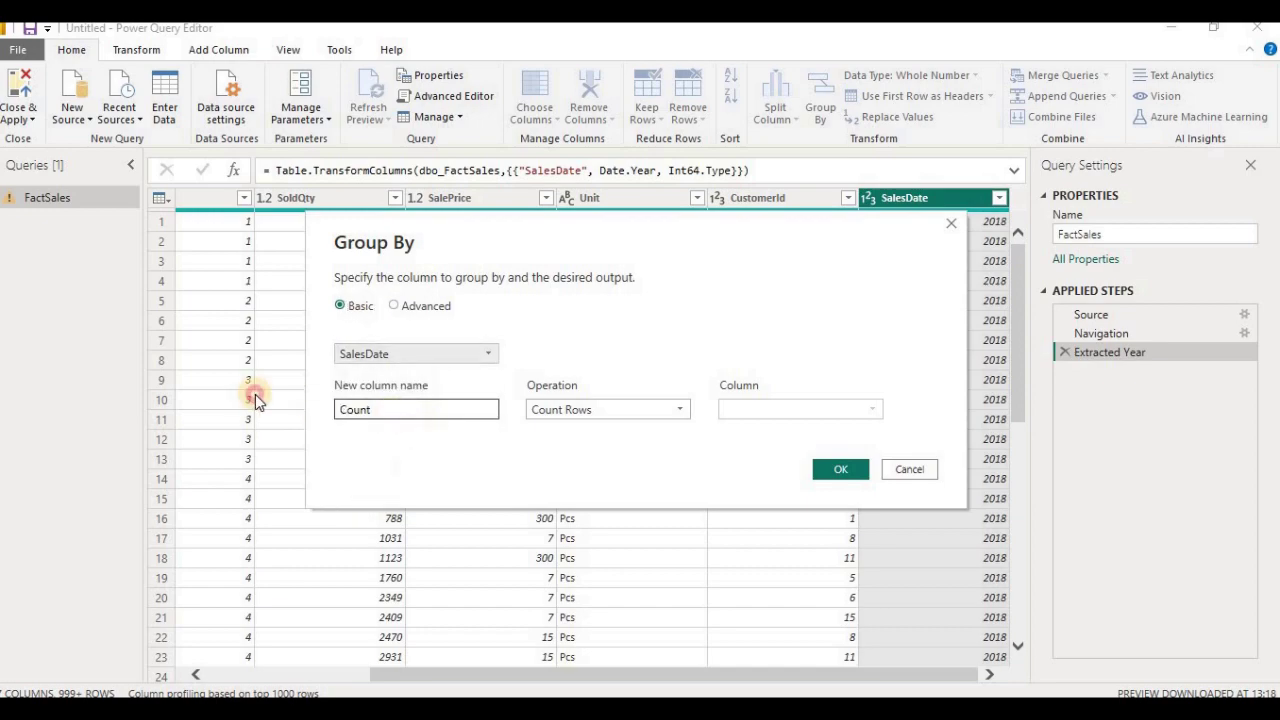
{"action": "key", "text": "Tab"}
{"action": "type", "text": "Sa"}
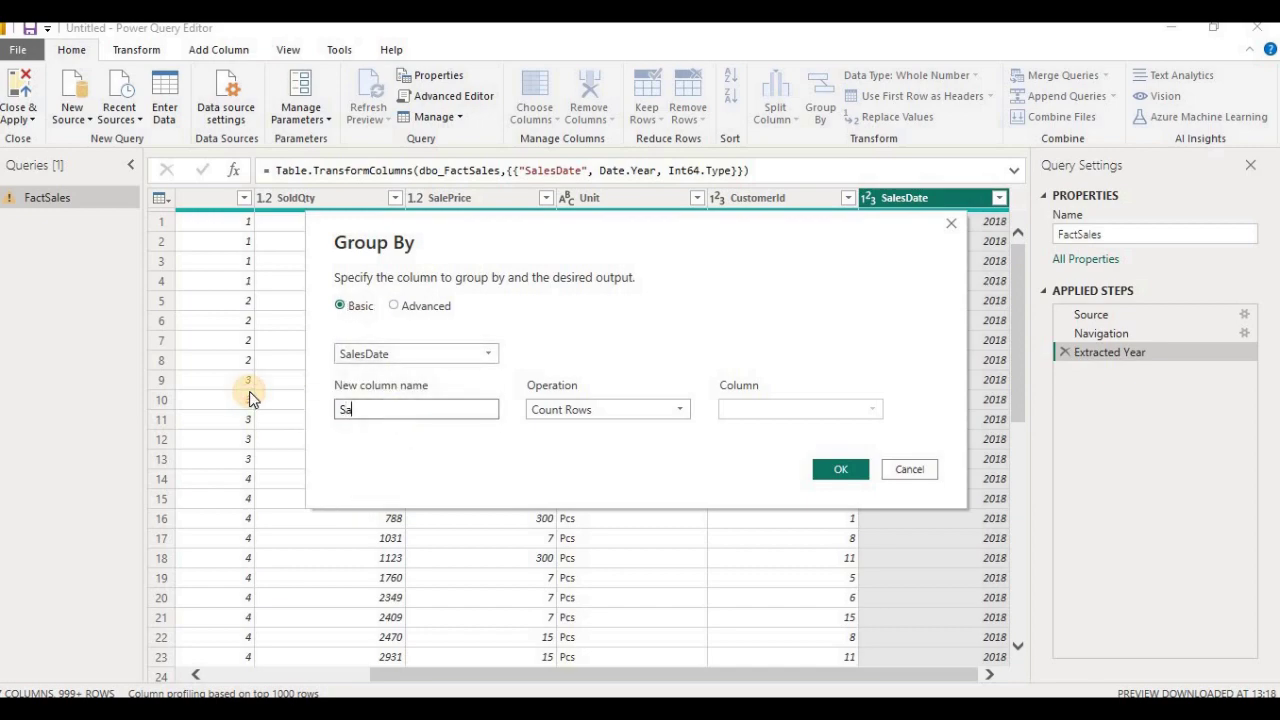
{"action": "type", "text": "les"}
{"action": "key", "text": "ctrl+a"}
{"action": "key", "text": "BackSpace"}
{"action": "type", "text": "Ye"}
{"action": "type", "text": "arlySalesPr"}
{"action": "type", "text": "ic"}
- Make YearlySalesPrice the Sum of SalePrice and apply the grouping
{"action": "left_click", "coordinate": [670, 410]}
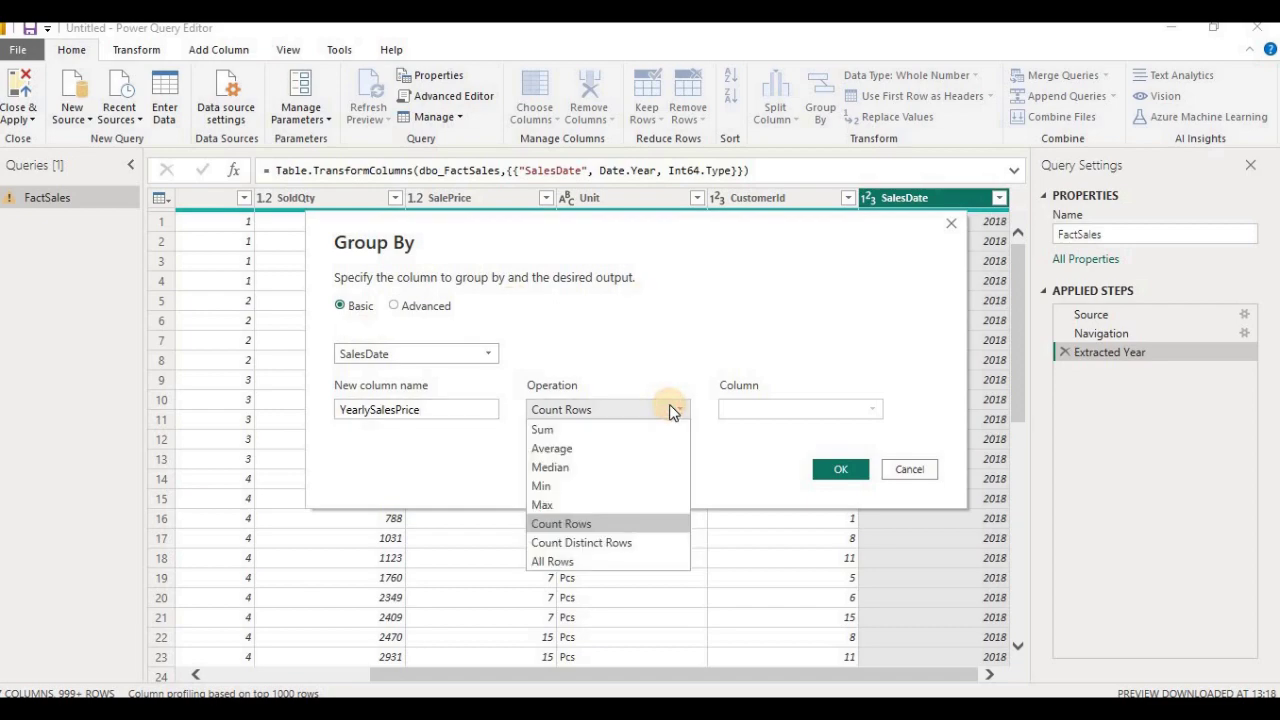
{"action": "left_click", "coordinate": [562, 430]}
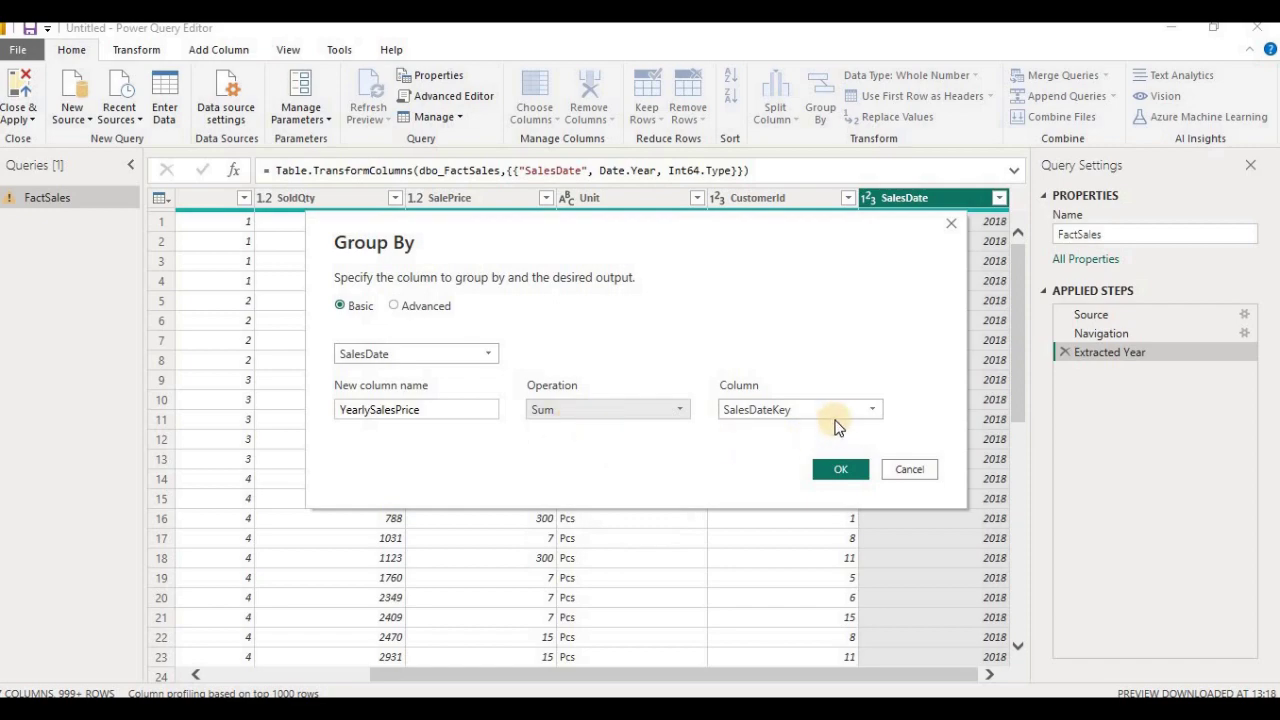
{"action": "left_click", "coordinate": [842, 413]}
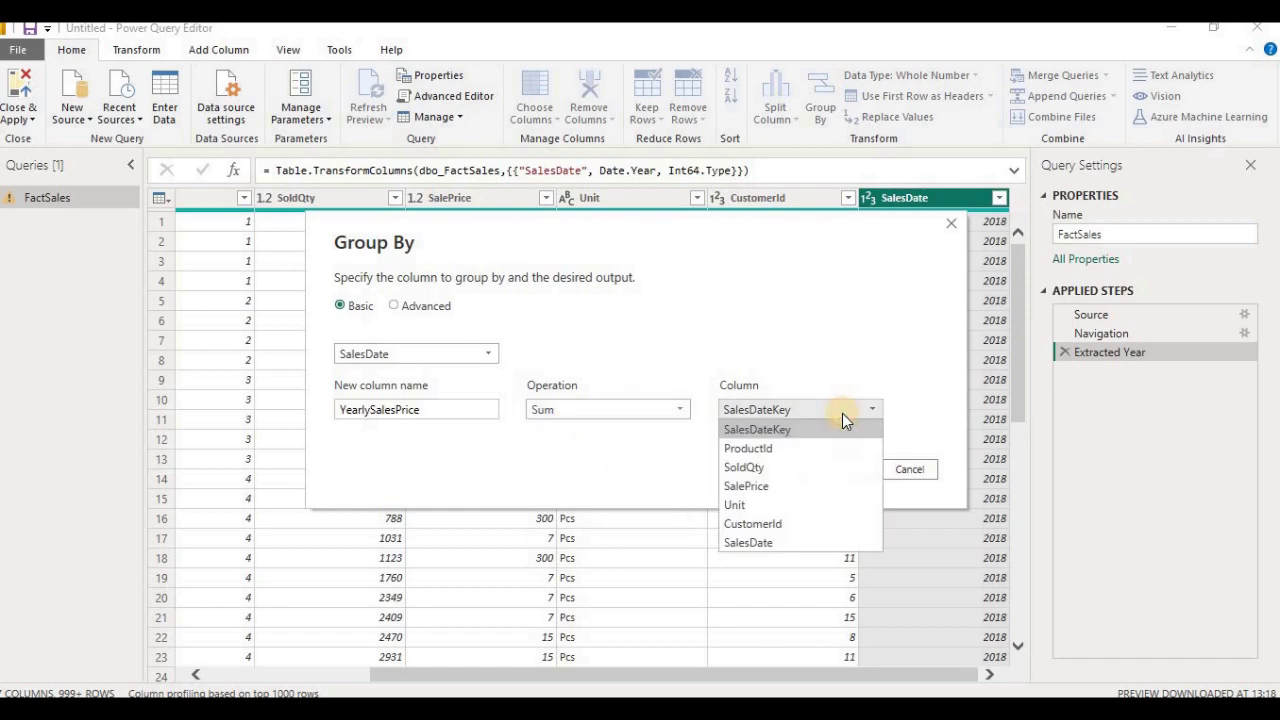
{"action": "left_click", "coordinate": [758, 486]}
{"action": "left_click", "coordinate": [842, 469]}
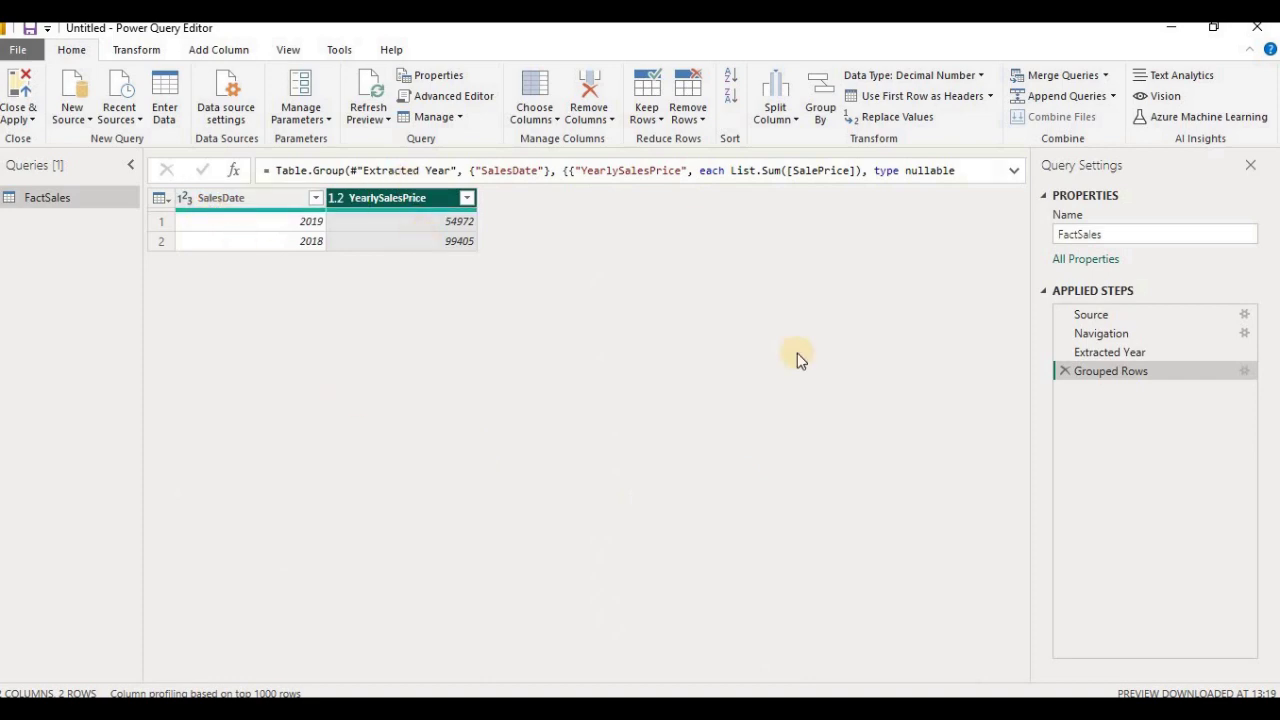
- Delete the Grouped Rows step and scroll the grid back left to ProductId
{"action": "left_click", "coordinate": [1064, 372]}
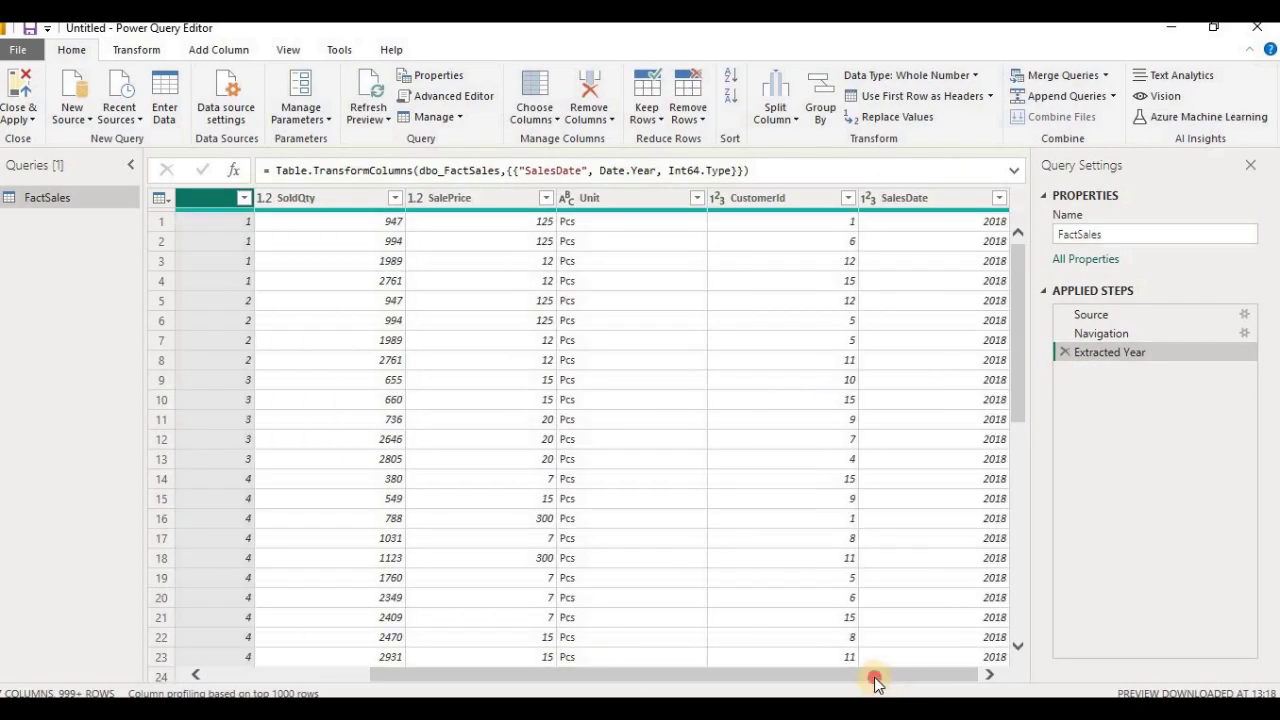
{"action": "left_click_drag", "start_coordinate": [871, 675], "coordinate": [629, 675]}
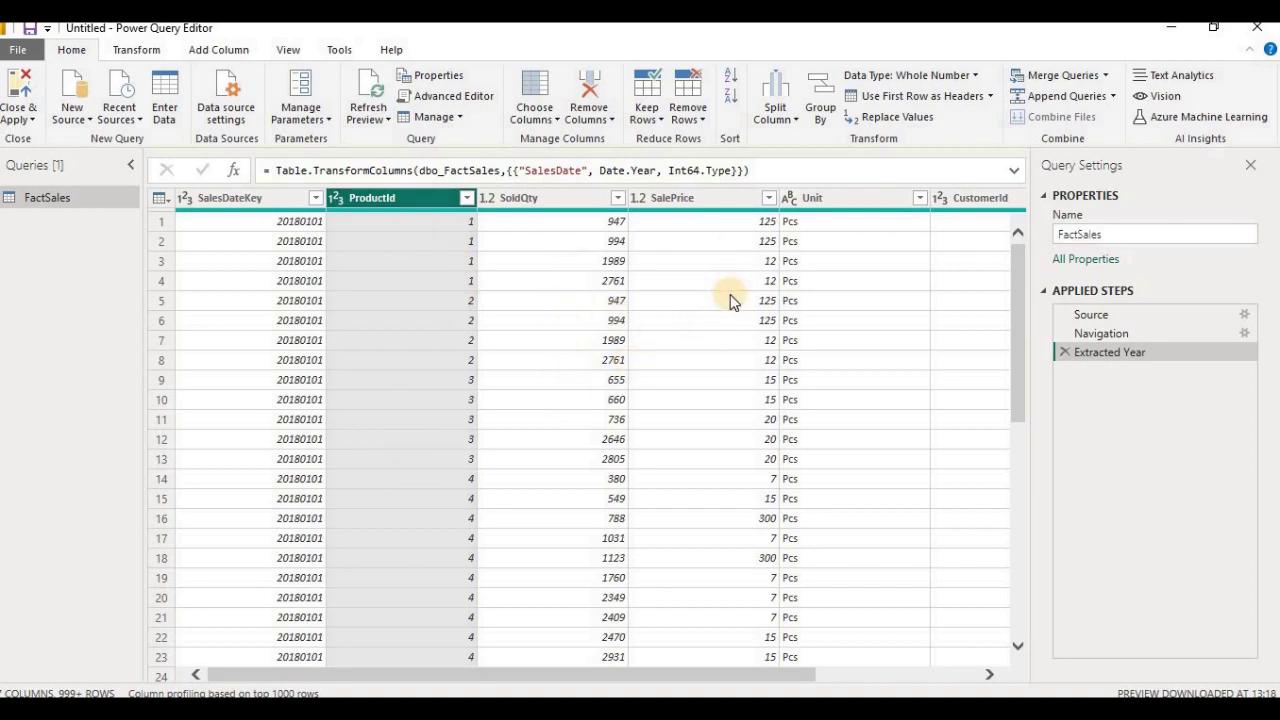
- Set up an Advanced Group By on SalesDate and ProductId
{"action": "left_click", "coordinate": [820, 95]}
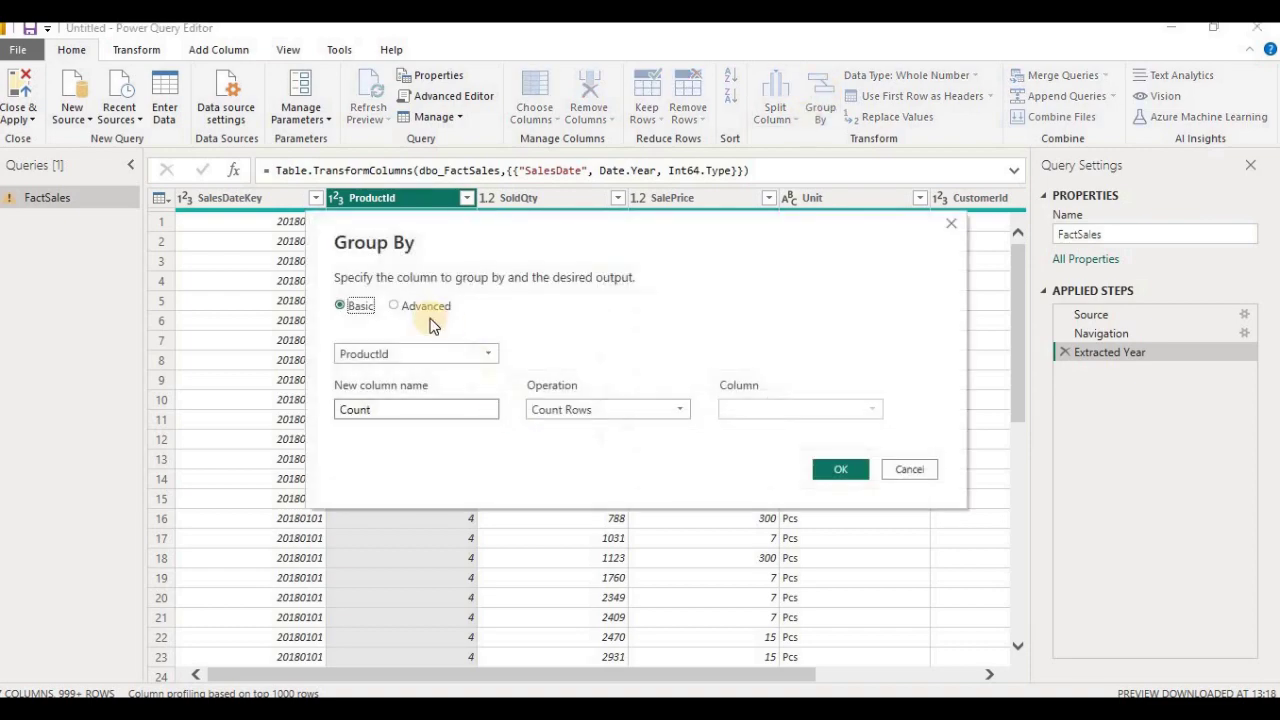
{"action": "left_click", "coordinate": [394, 305]}
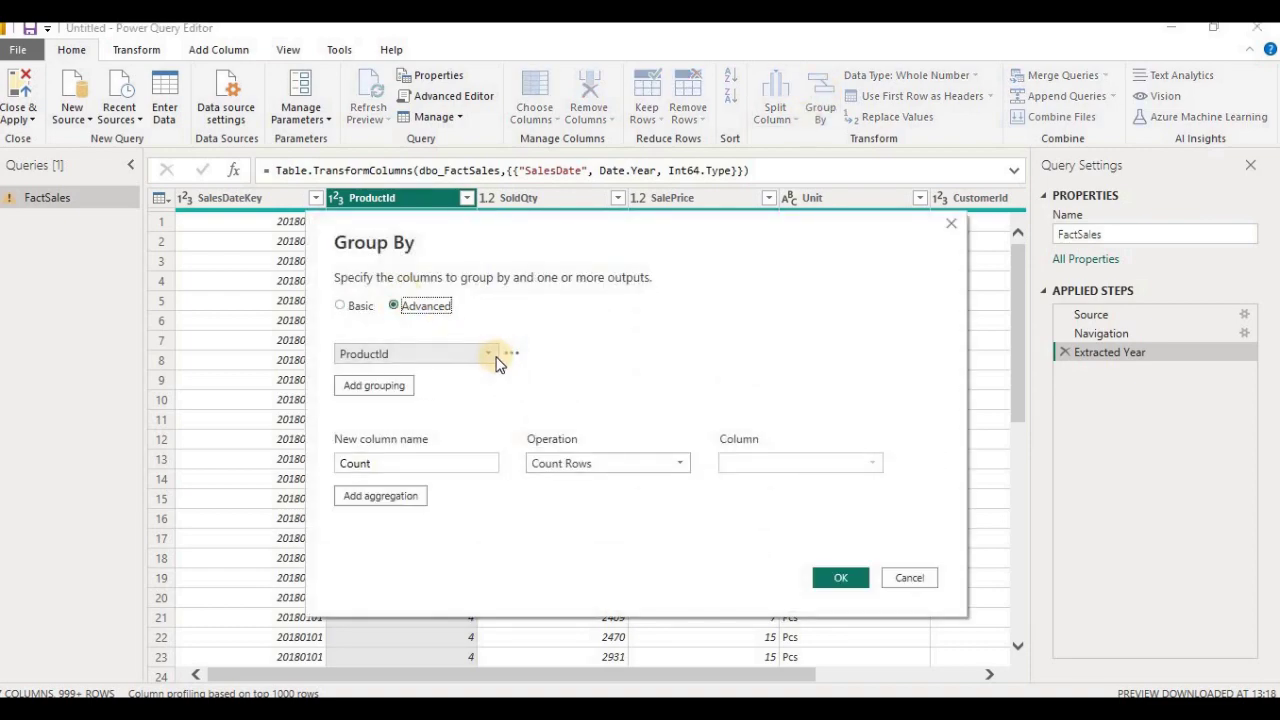
{"action": "left_click", "coordinate": [486, 357]}
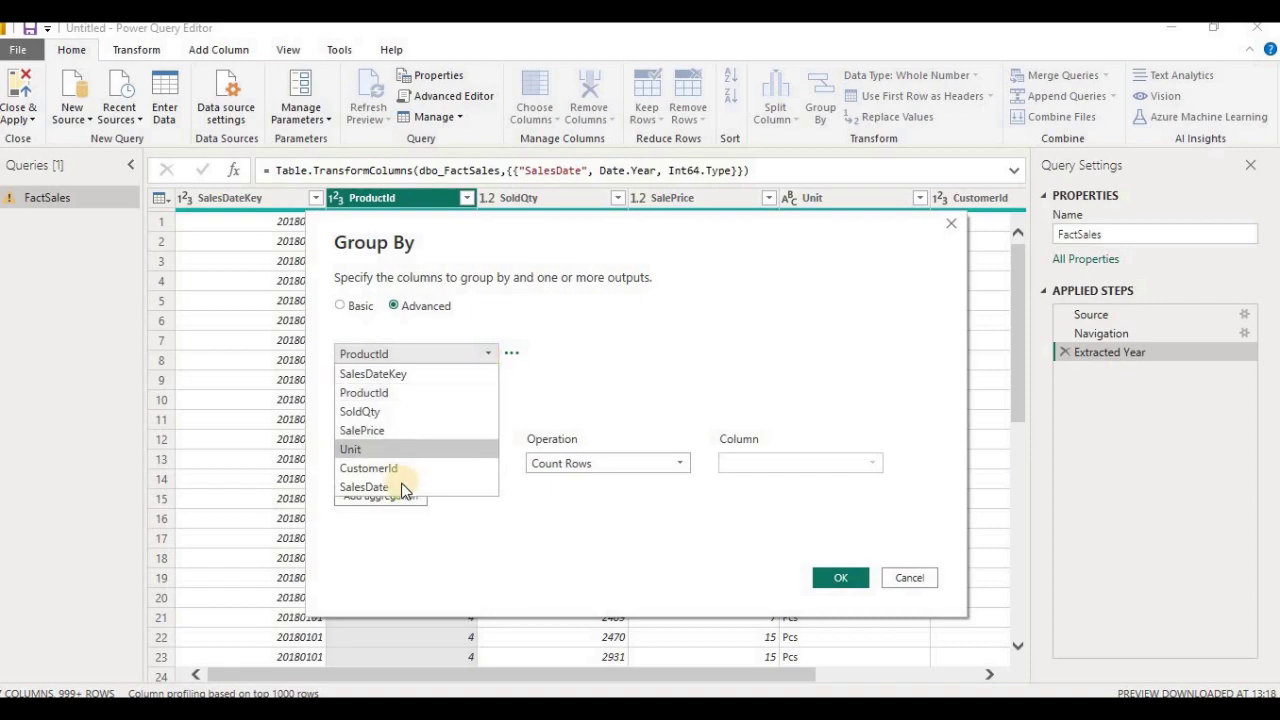
{"action": "left_click", "coordinate": [398, 487]}
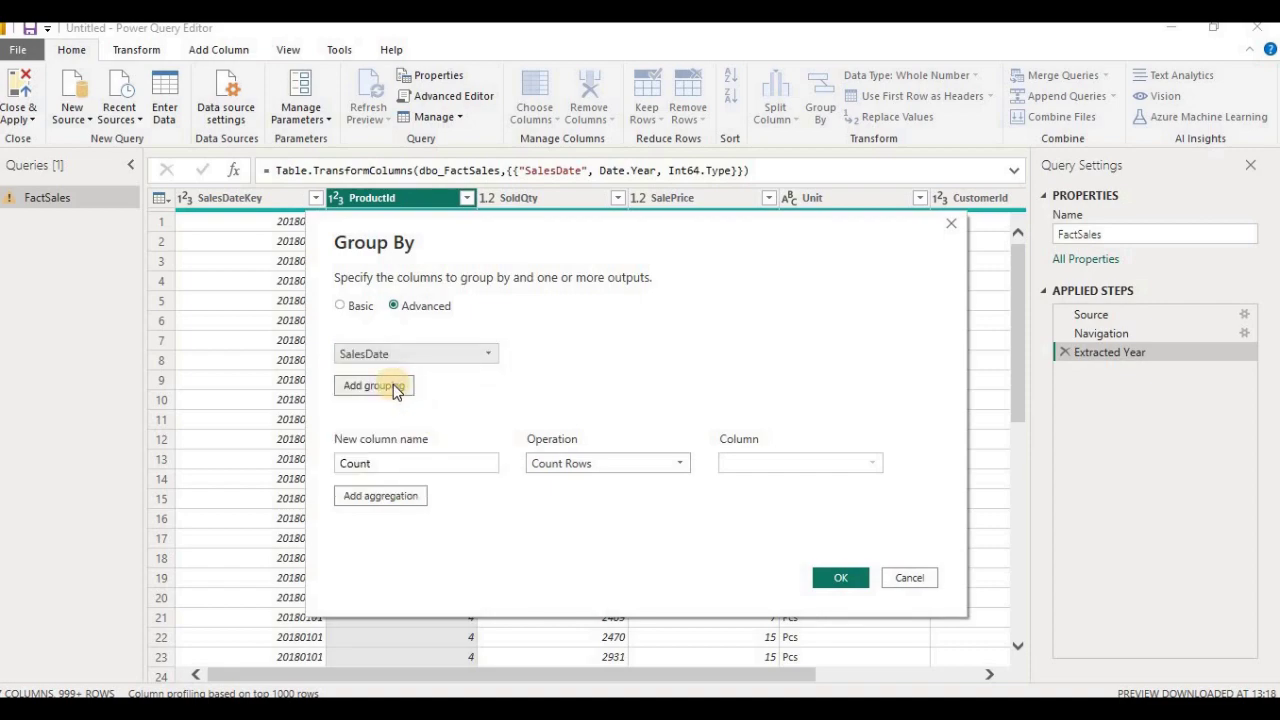
{"action": "left_click", "coordinate": [395, 387]}
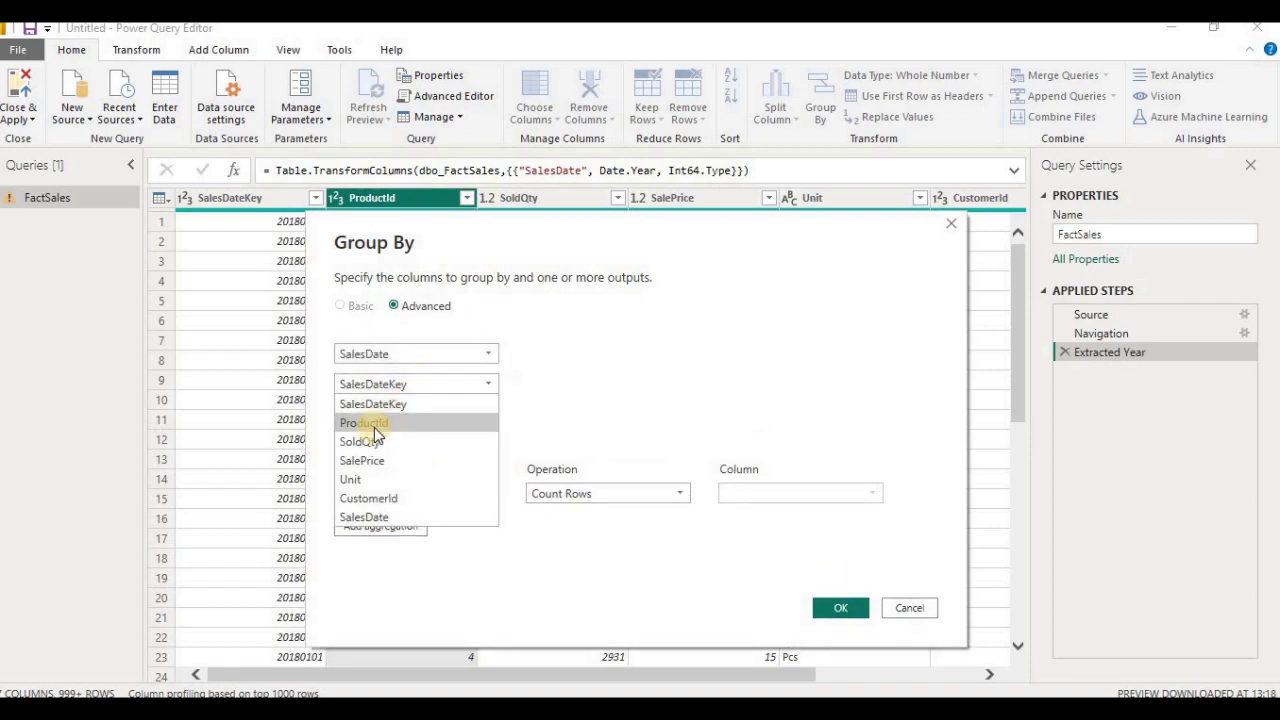
{"action": "left_click", "coordinate": [377, 426]}
- Add a YearlySalesPrice aggregation summing SalePrice
{"action": "left_click_drag", "start_coordinate": [380, 492], "coordinate": [338, 492]}
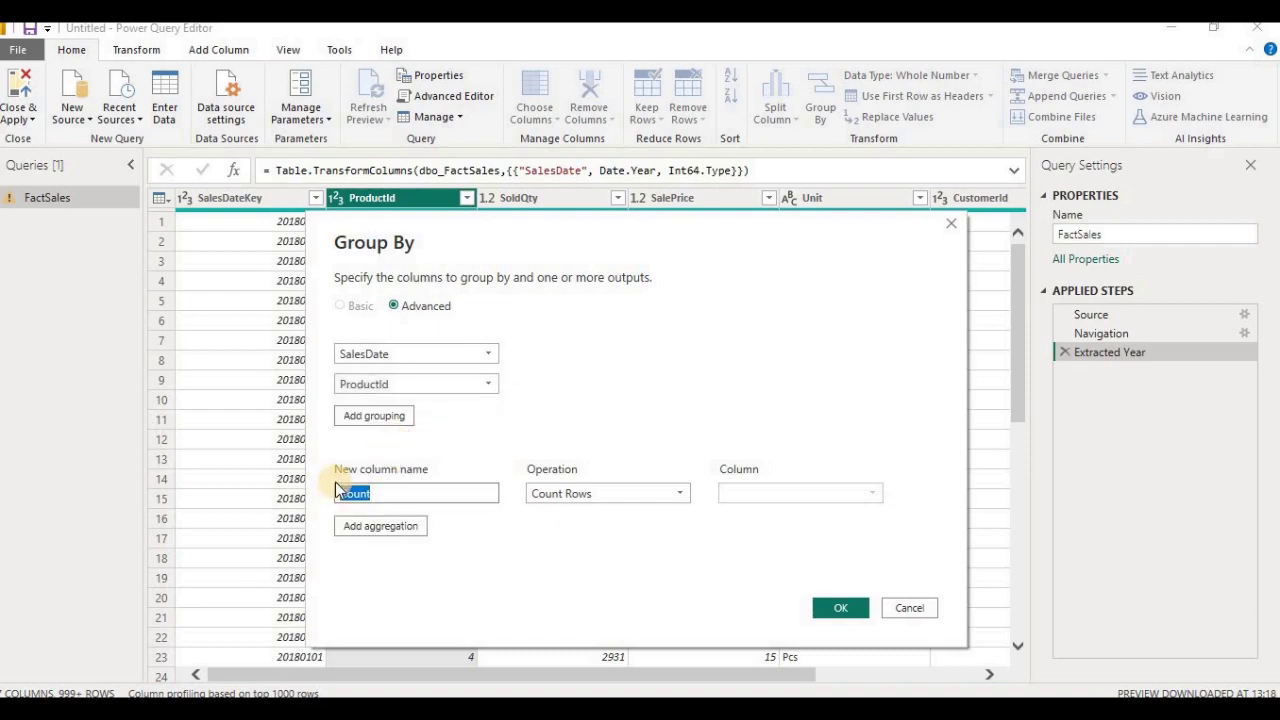
{"action": "type", "text": "YearlyS"}
{"action": "type", "text": "alesPrice"}
{"action": "left_click", "coordinate": [620, 497]}
{"action": "left_click", "coordinate": [549, 512]}
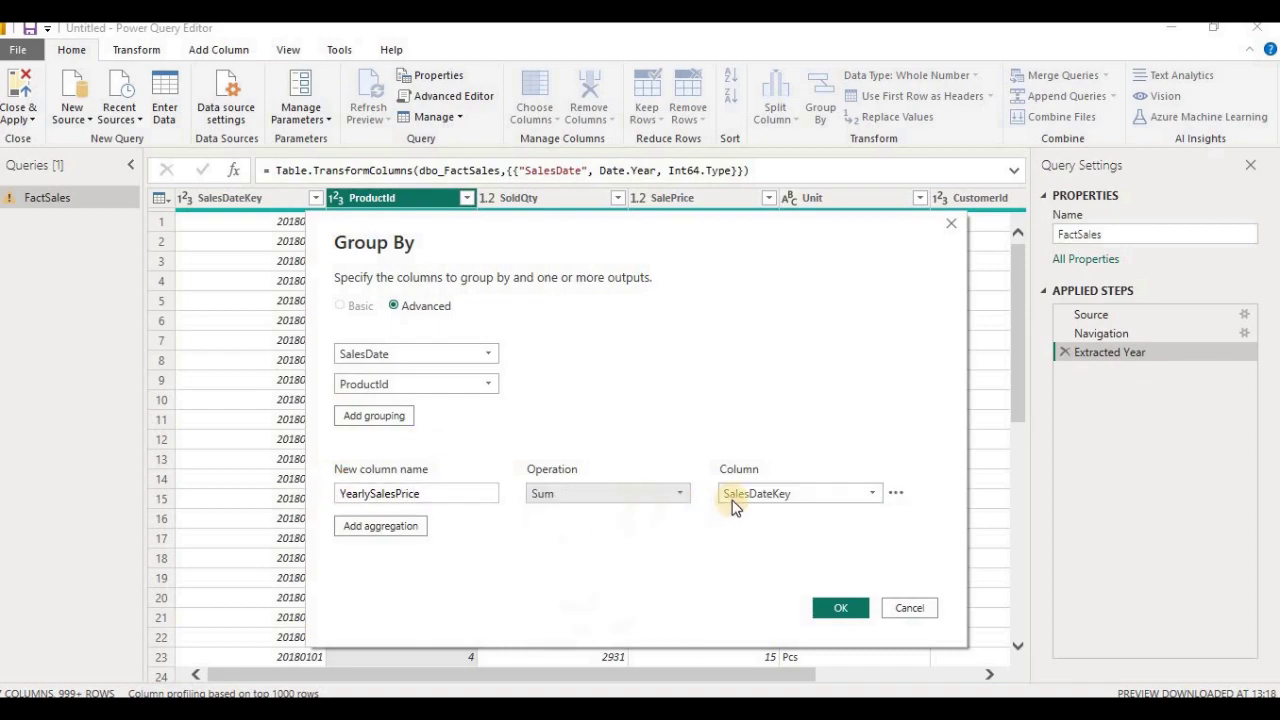
{"action": "left_click", "coordinate": [740, 503]}
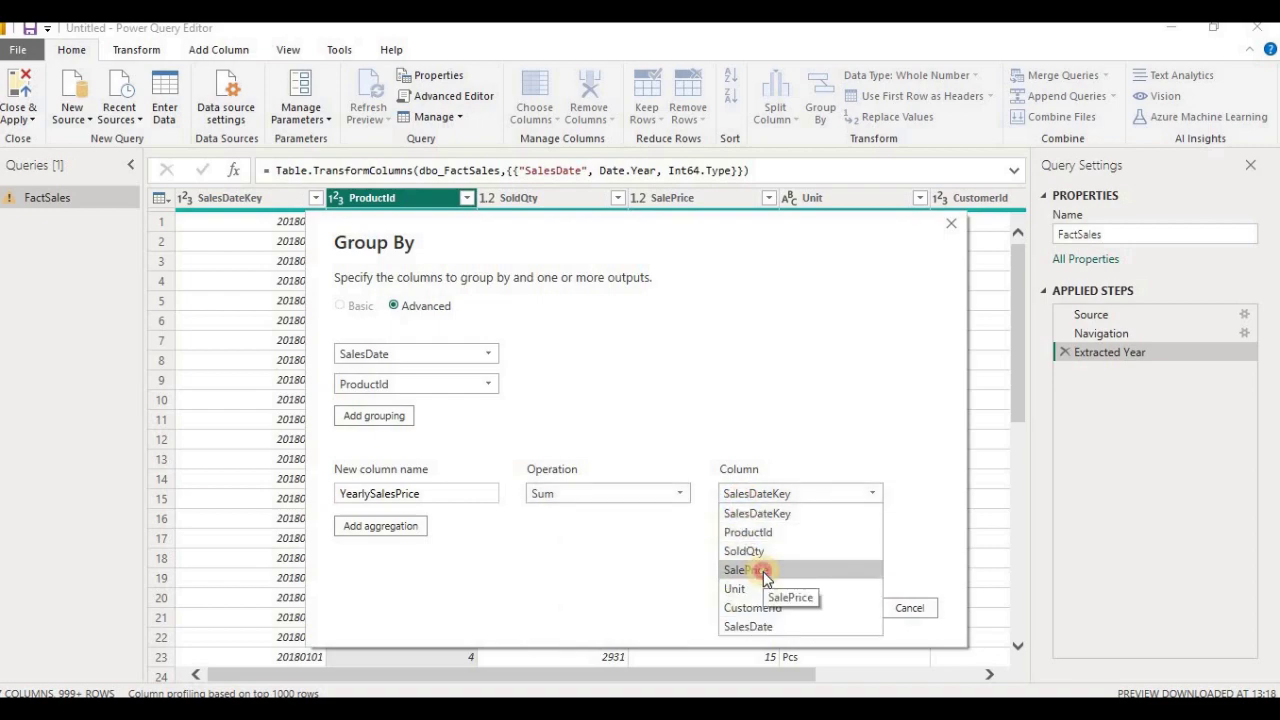
{"action": "left_click", "coordinate": [762, 570]}
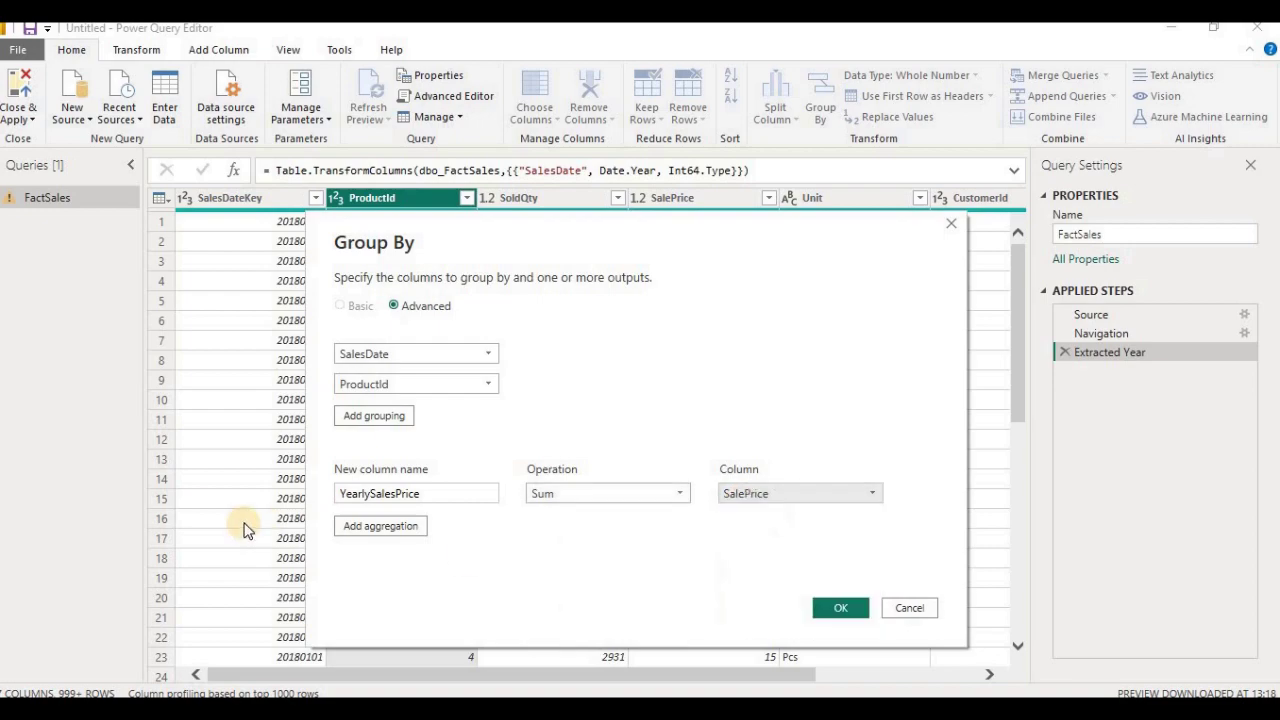
- Add a YearlyQtySold aggregation summing SoldQty and apply the grouping
{"action": "left_click", "coordinate": [409, 527]}
{"action": "type", "text": "YearlyQ"}
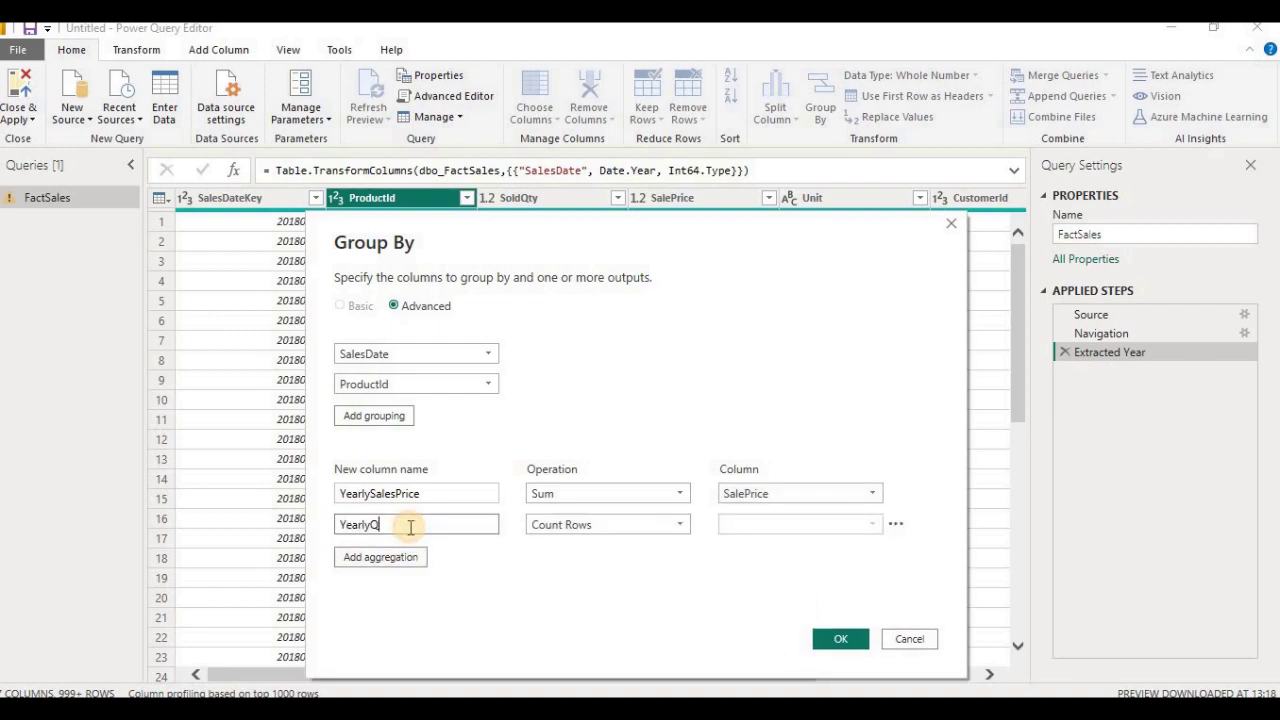
{"action": "type", "text": "tySold"}
{"action": "left_click", "coordinate": [606, 531]}
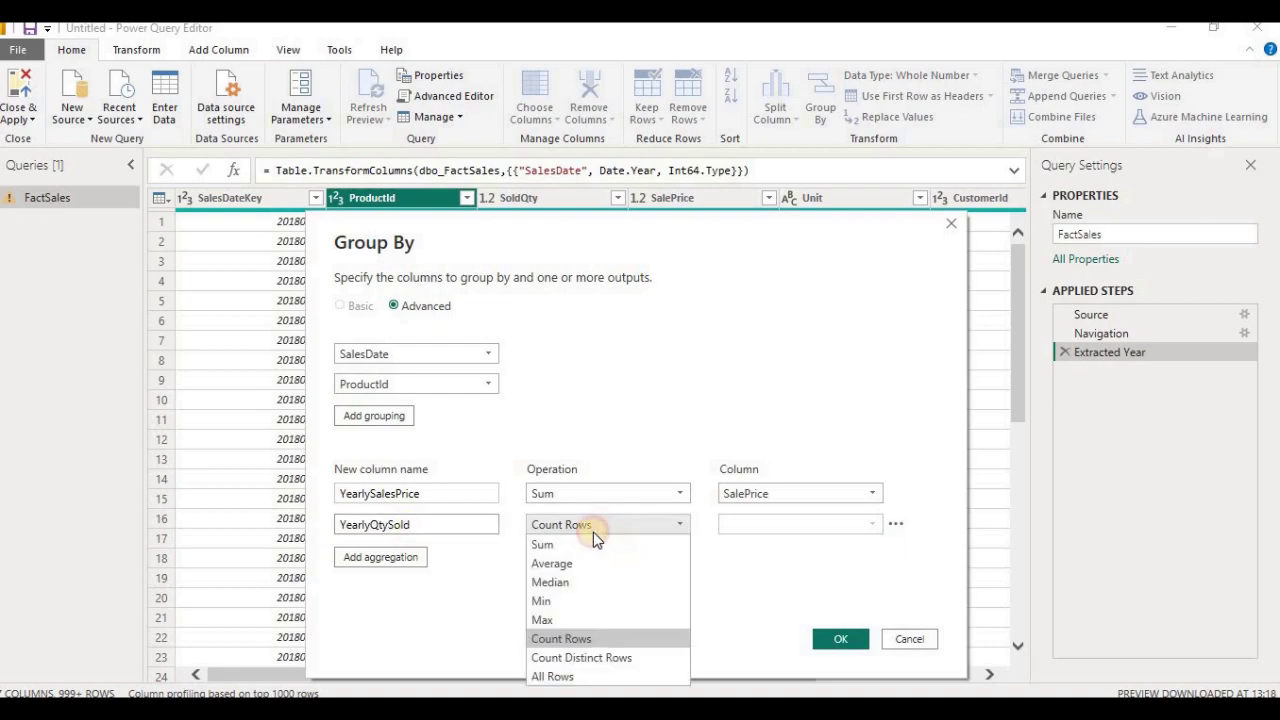
{"action": "left_click", "coordinate": [548, 546]}
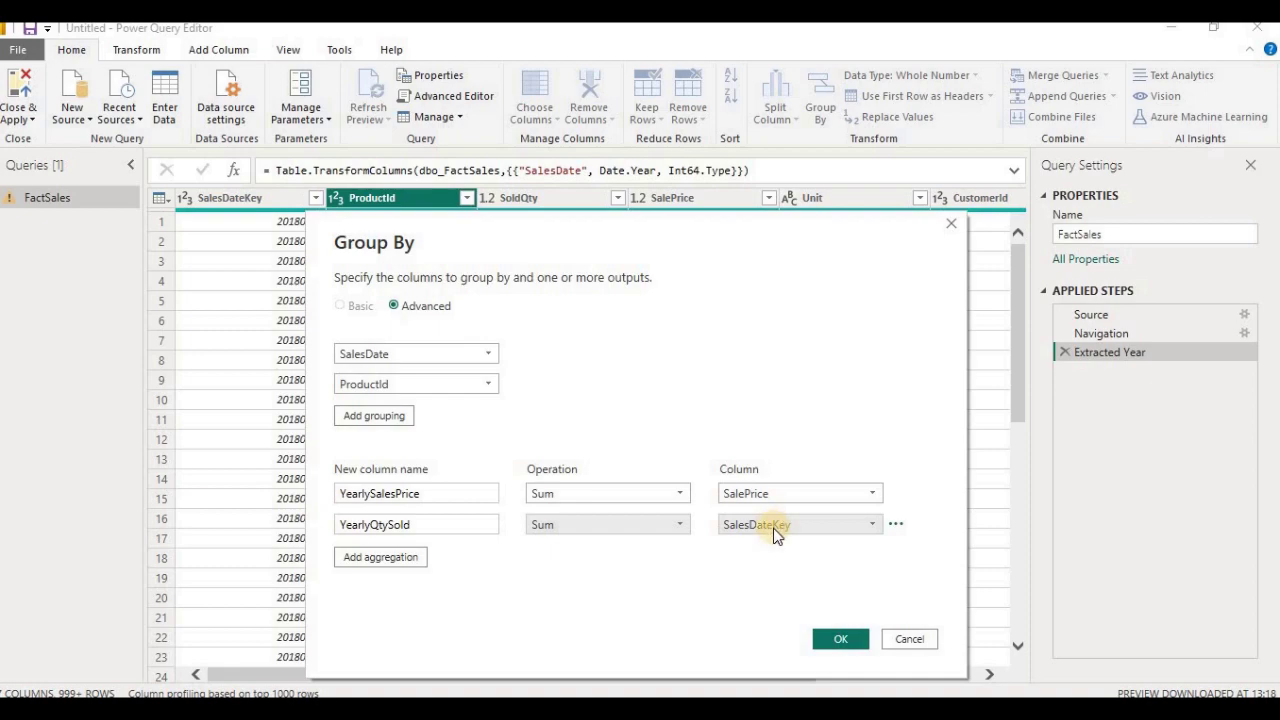
{"action": "left_click", "coordinate": [773, 528]}
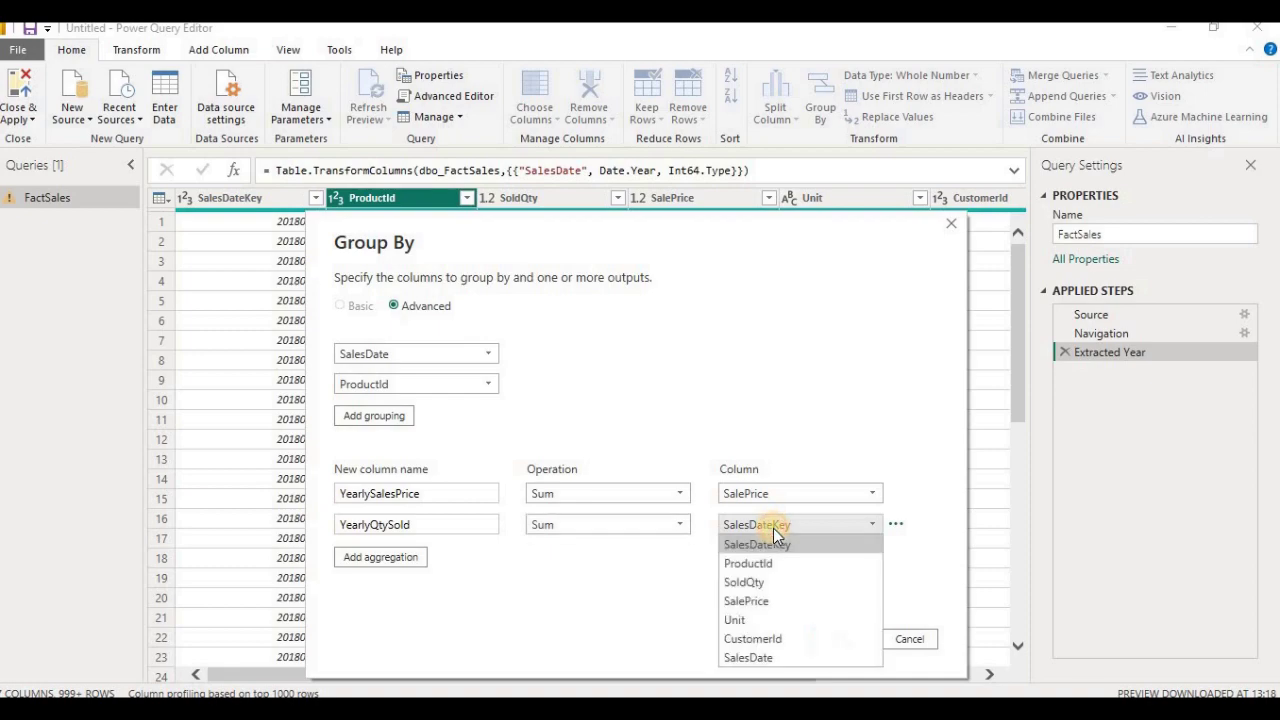
{"action": "left_click", "coordinate": [758, 581]}
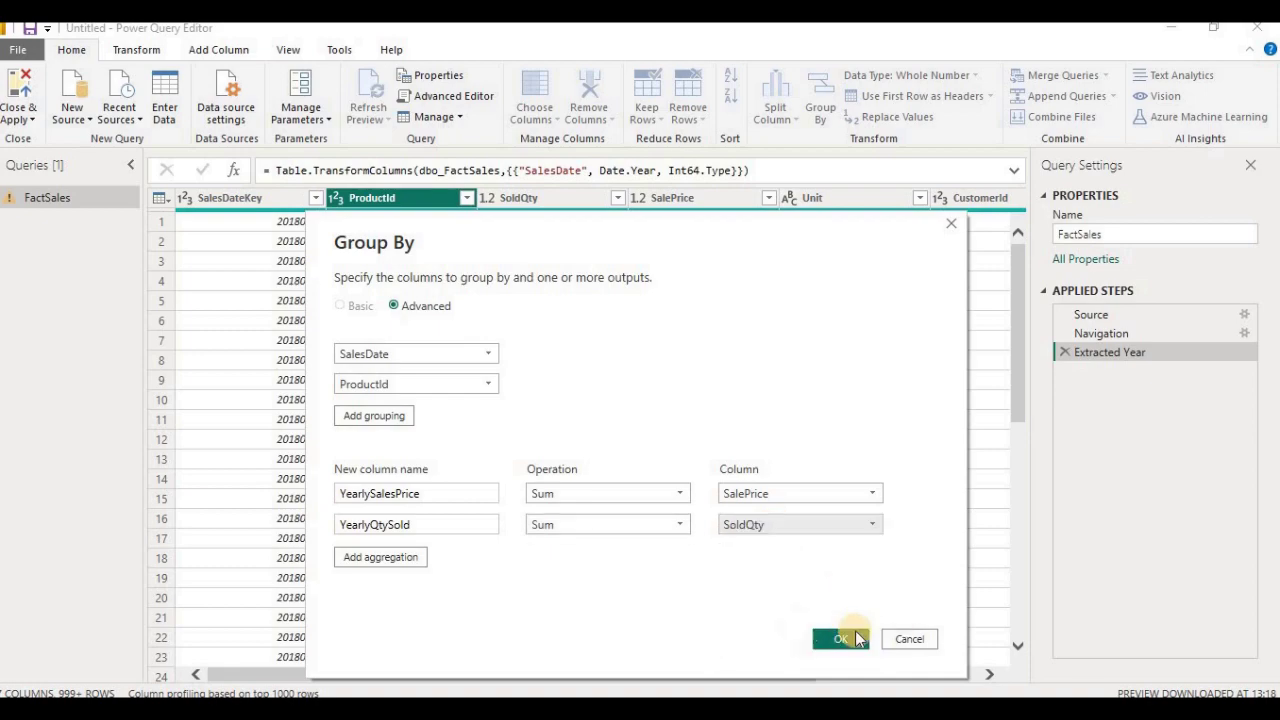
{"action": "left_click", "coordinate": [840, 645]}
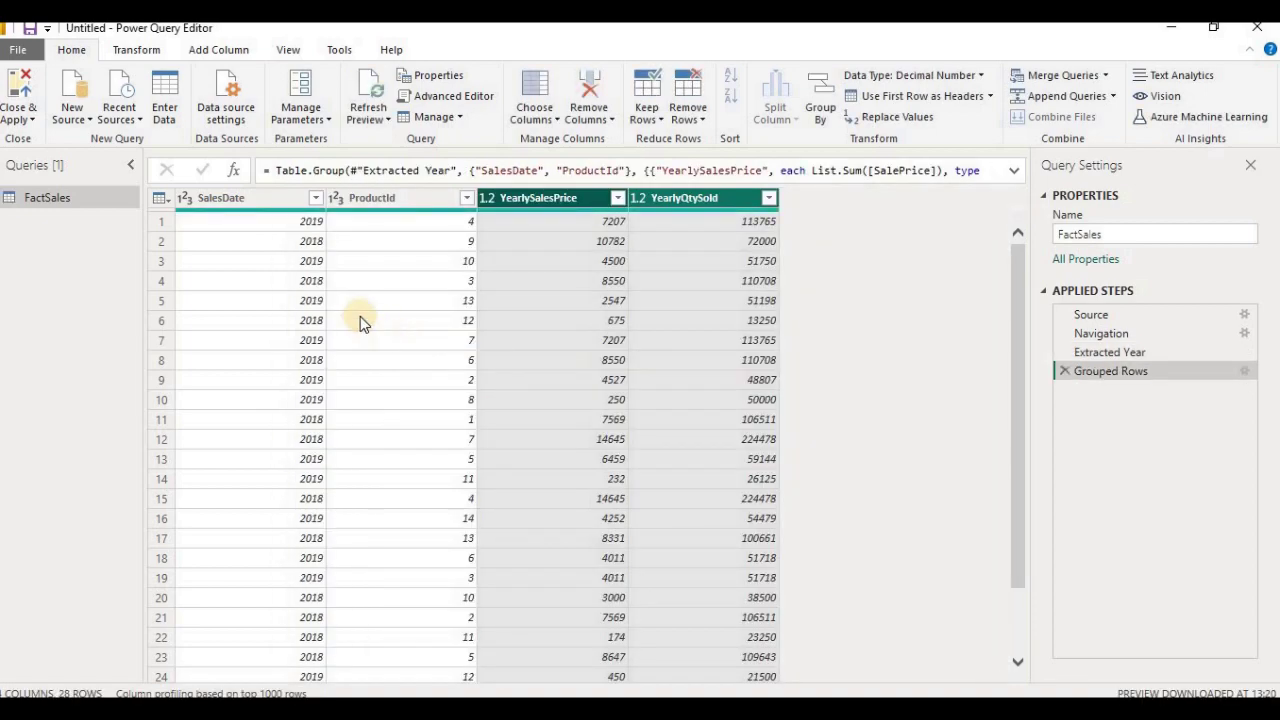
- Check the SalesDate and ProductId filter menus, closing both without changes
{"action": "left_click", "coordinate": [320, 199]}
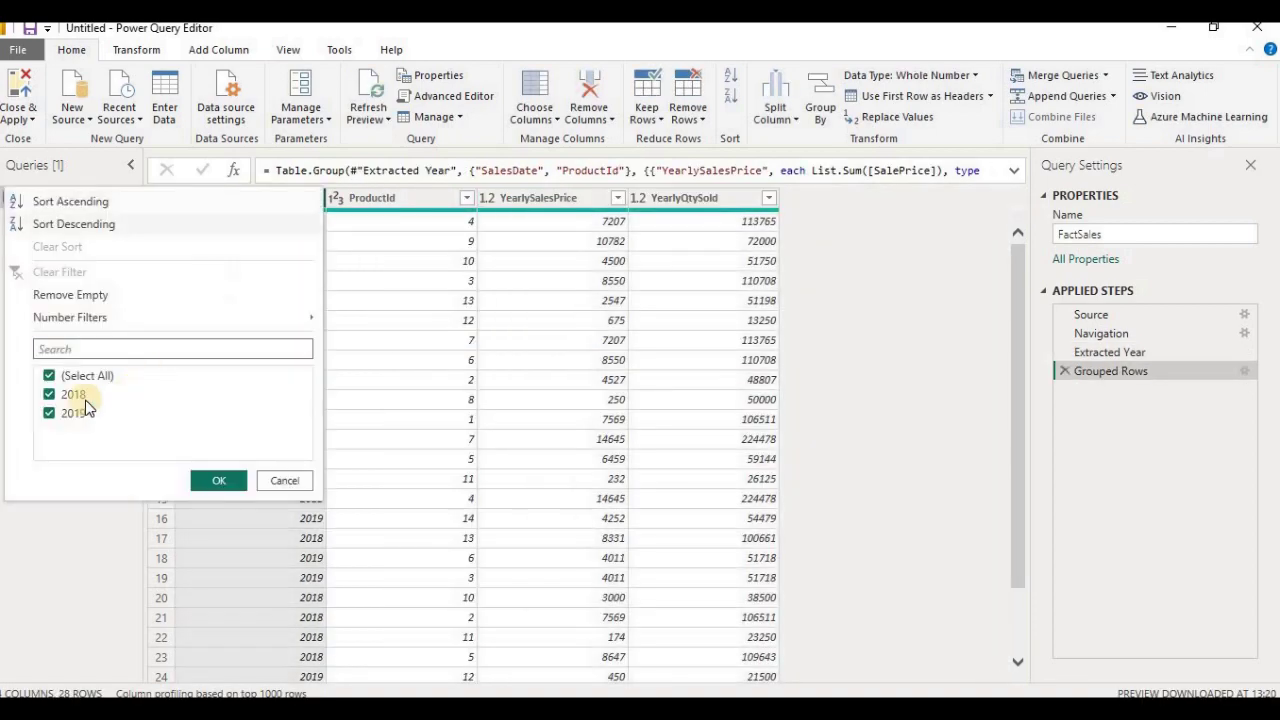
{"action": "left_click", "coordinate": [329, 441]}
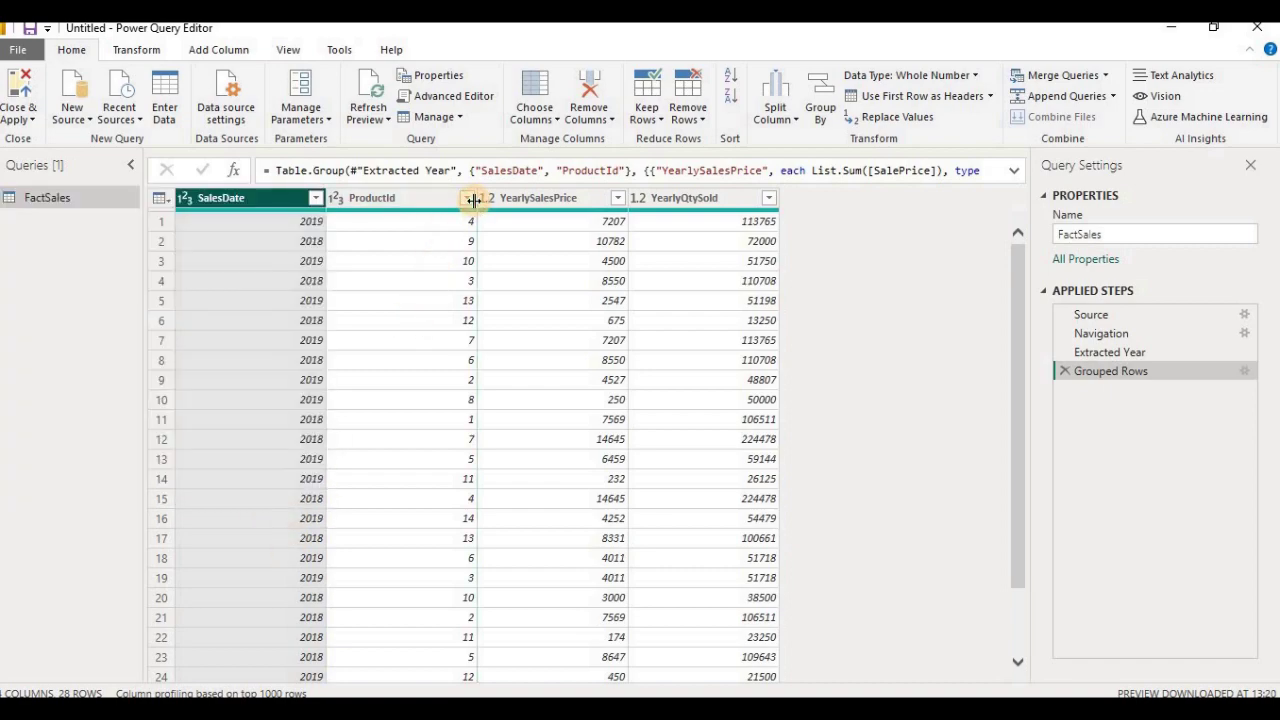
{"action": "left_click", "coordinate": [466, 199]}
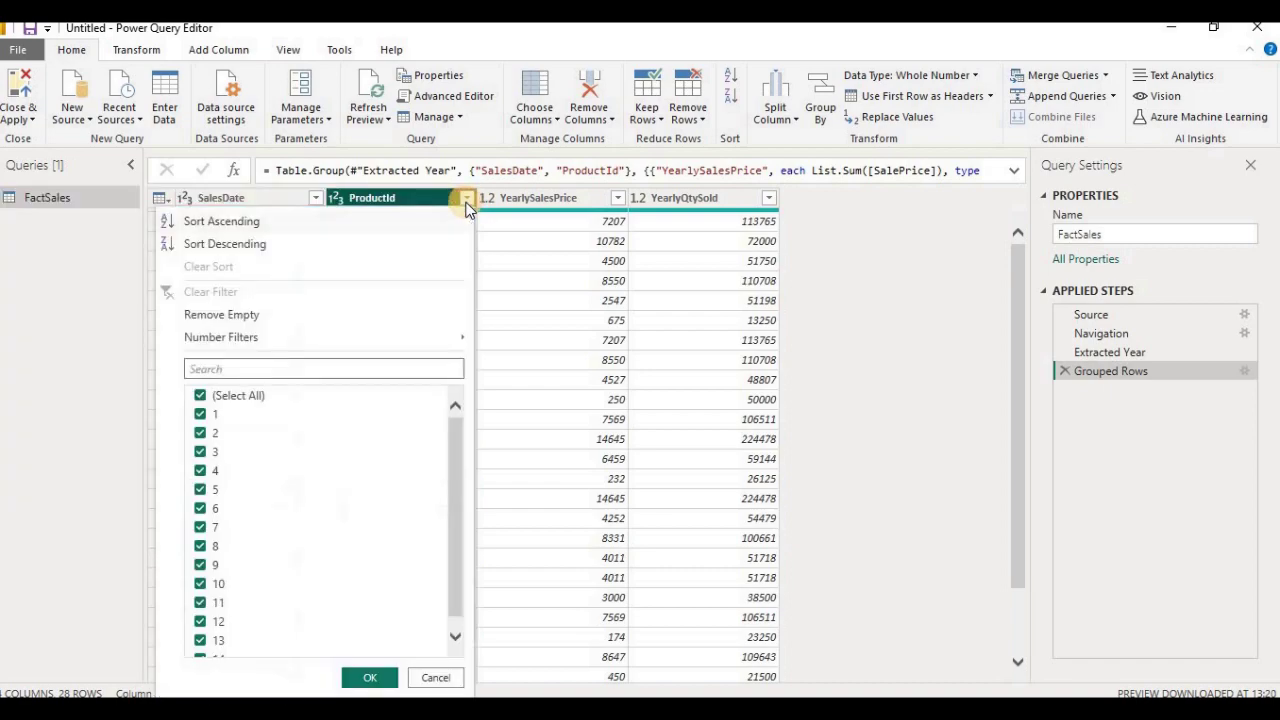
{"action": "left_click", "coordinate": [433, 677]}
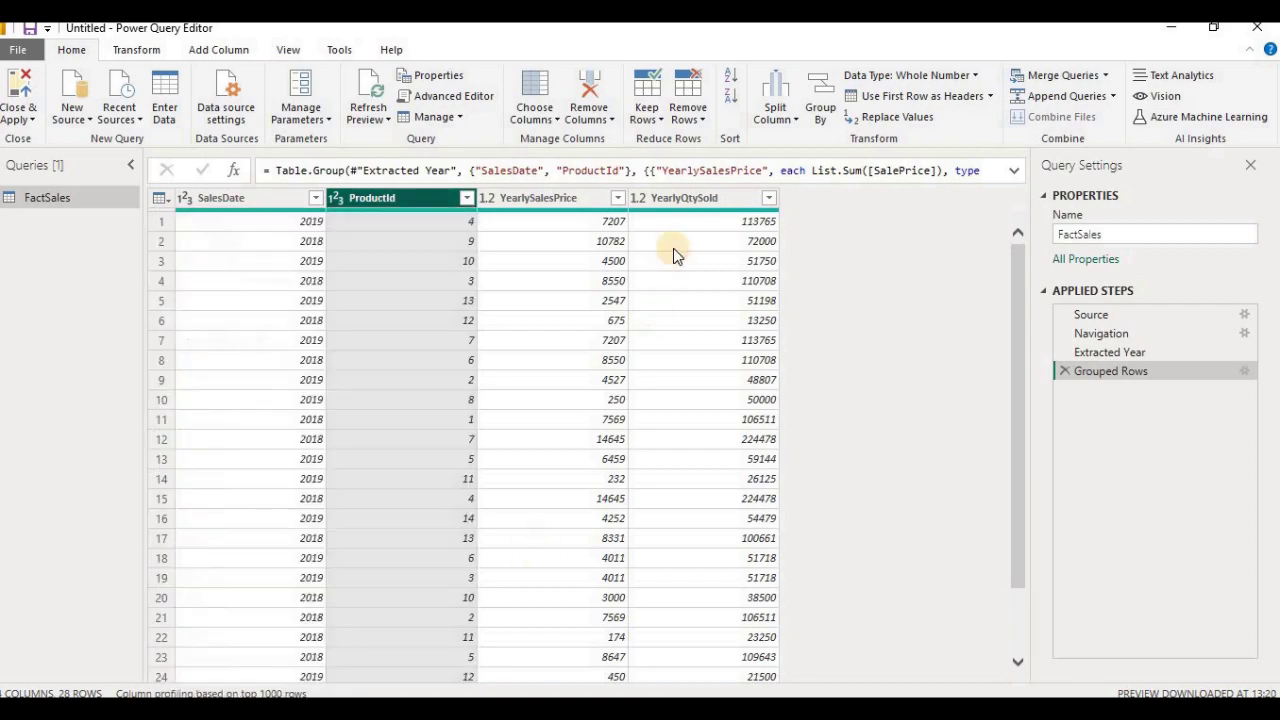
- Filter SalesDate to 2018 only and ProductId to 1 only
{"action": "left_click", "coordinate": [310, 203]}
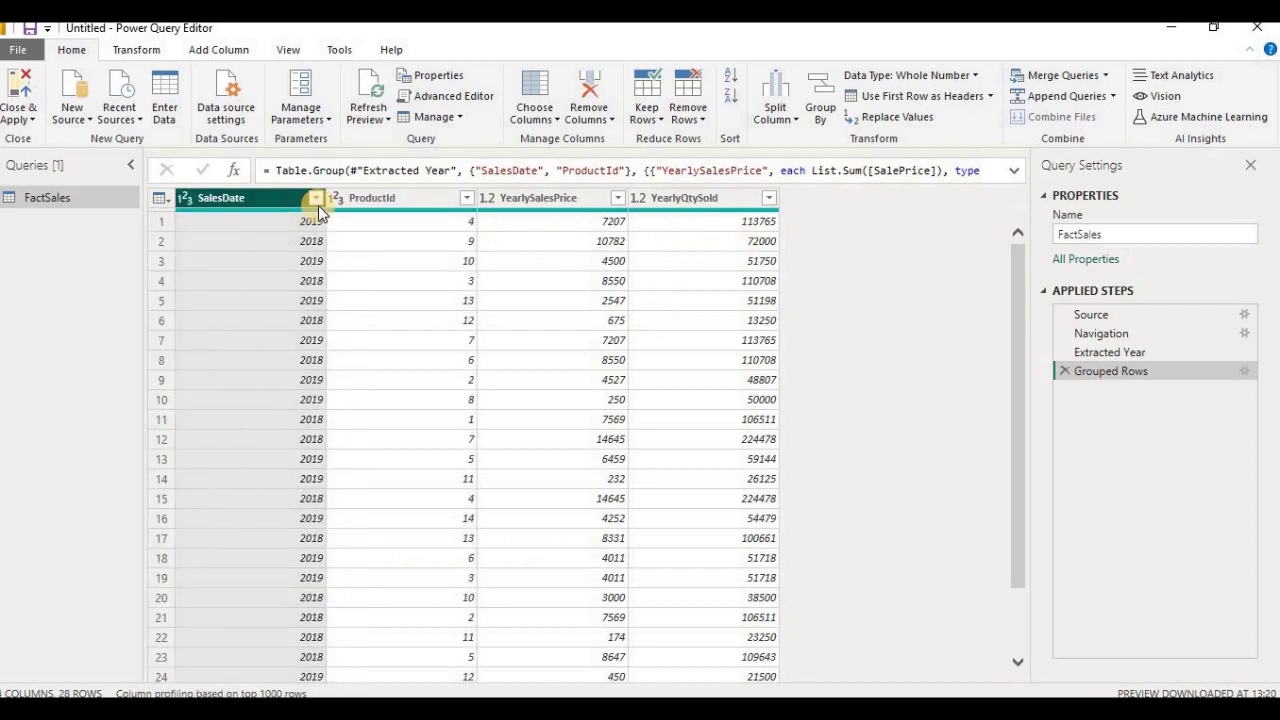
{"action": "left_click", "coordinate": [318, 200]}
{"action": "left_click", "coordinate": [50, 427]}
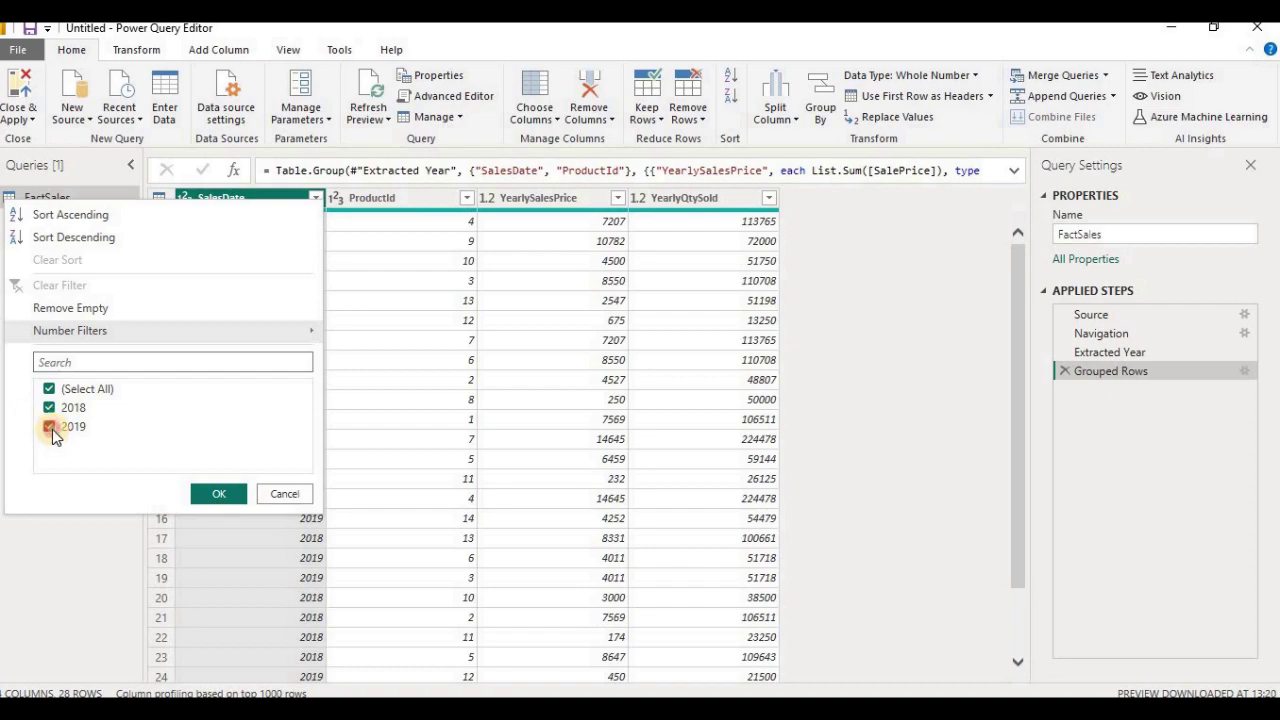
{"action": "left_click", "coordinate": [199, 488]}
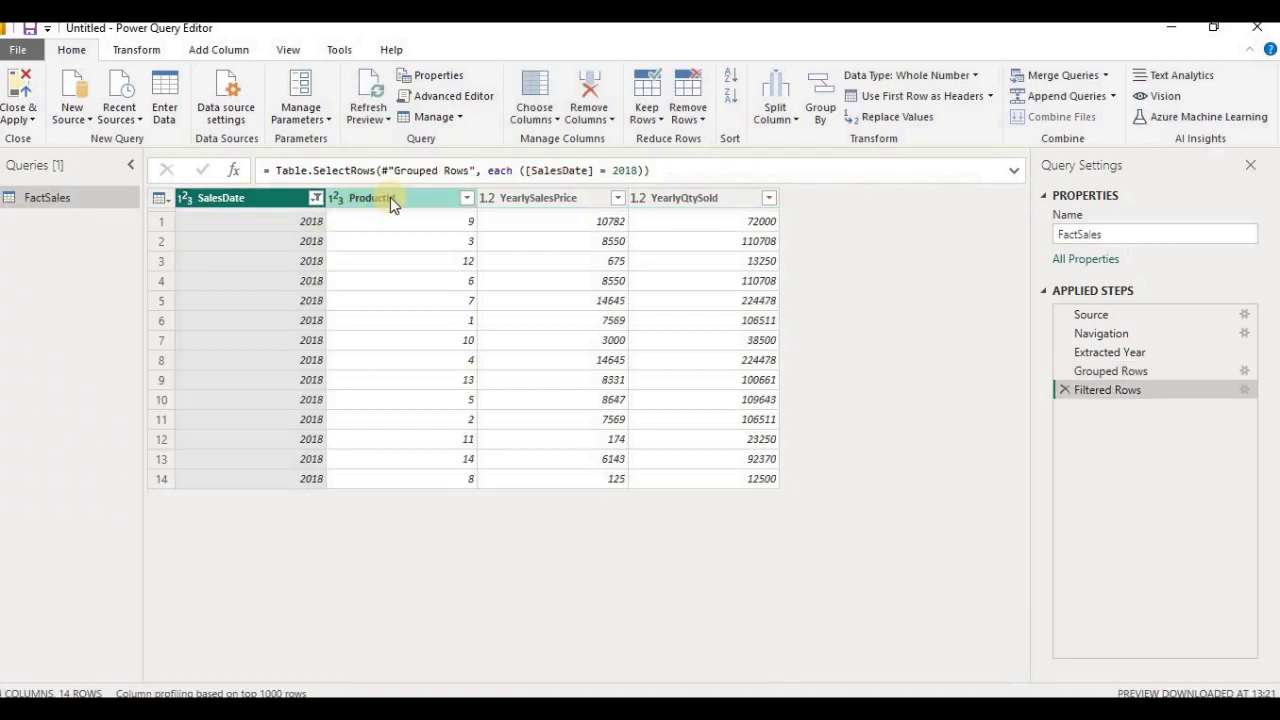
{"action": "left_click", "coordinate": [466, 198]}
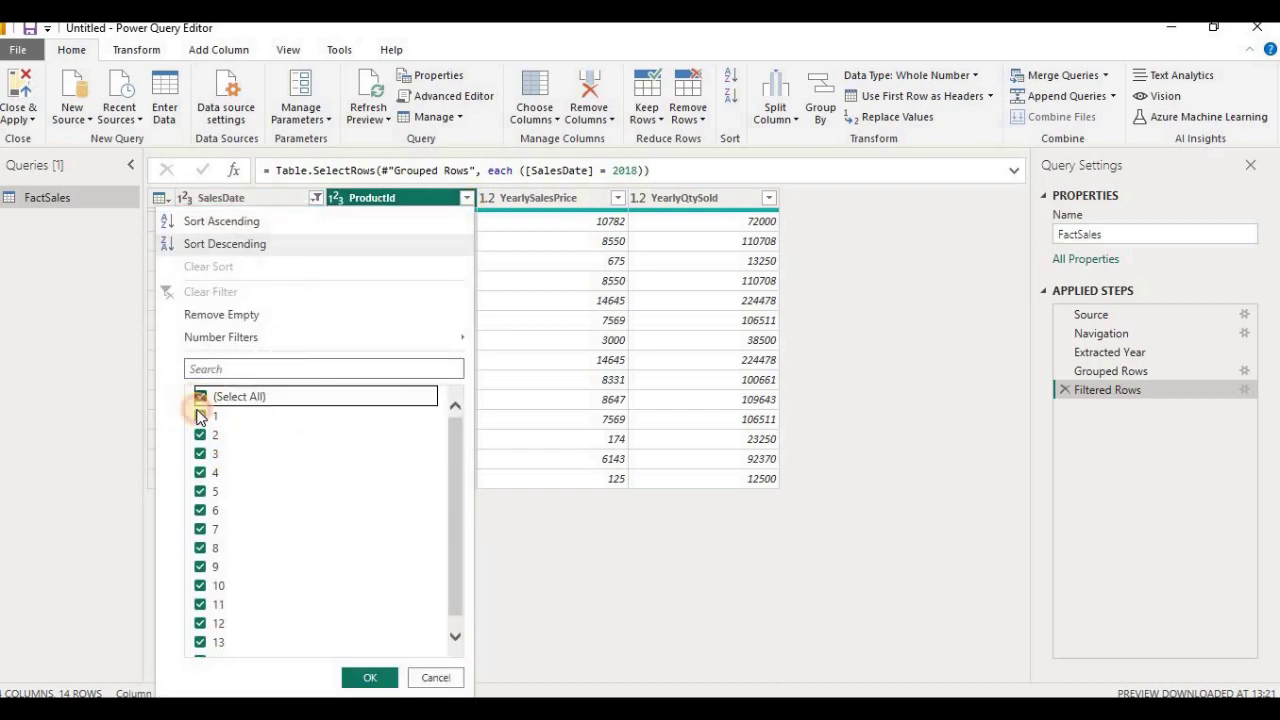
{"action": "left_click", "coordinate": [200, 396]}
{"action": "left_click", "coordinate": [369, 677]}
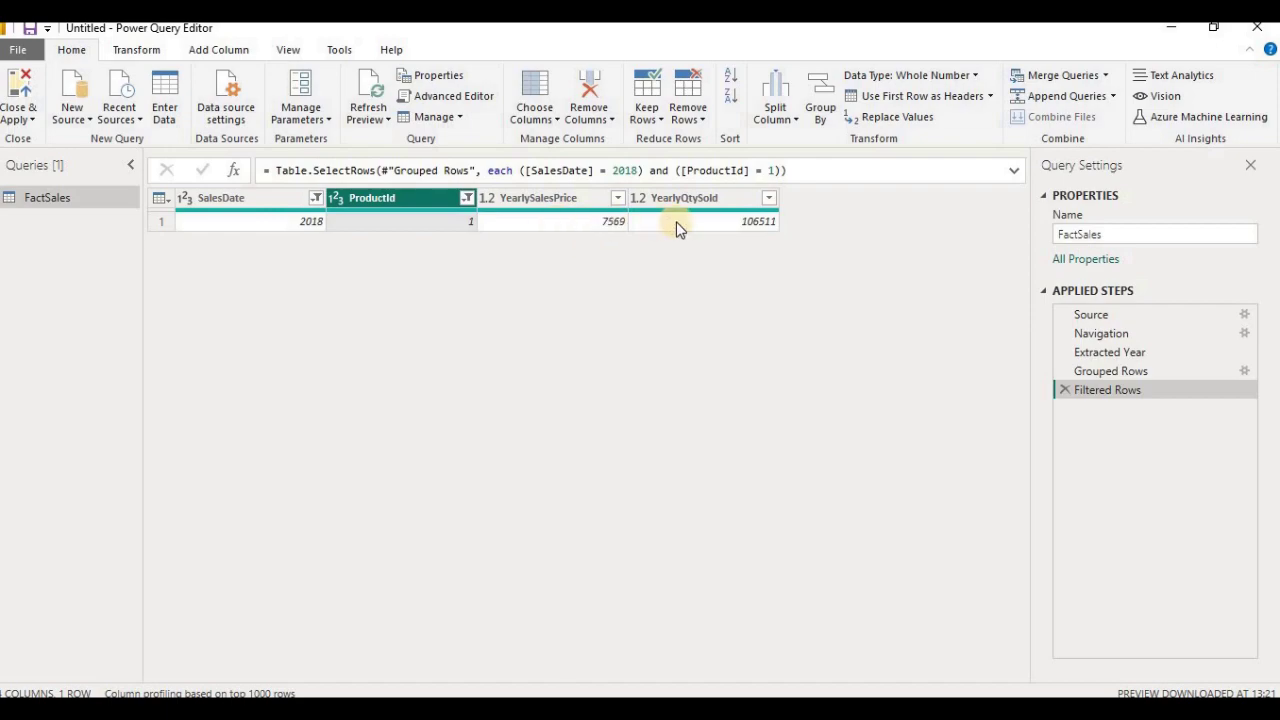
- Delete the Filtered Rows step from Applied Steps
{"action": "left_click", "coordinate": [1064, 391]}
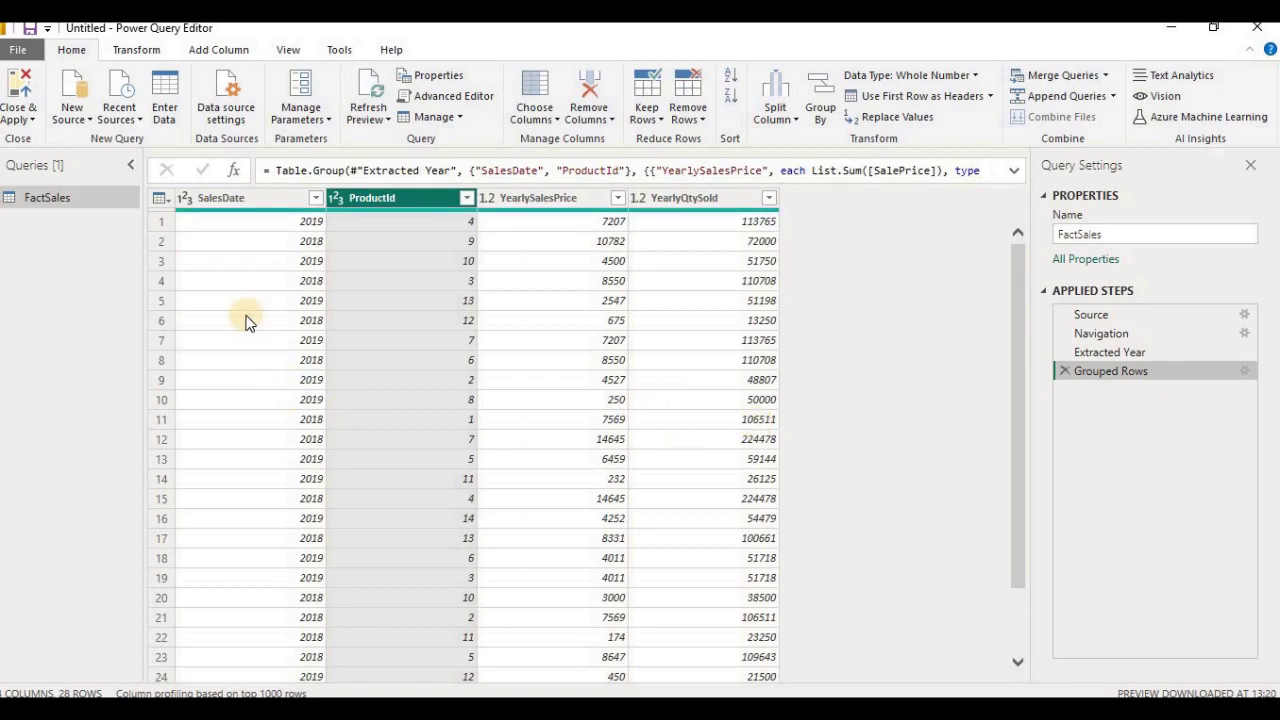